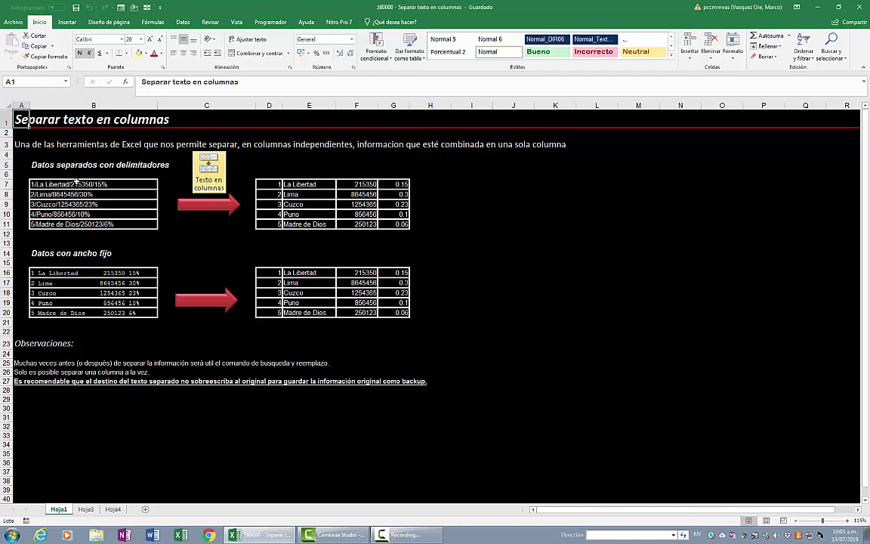
pyautogui.moveTo(84, 174); pyautogui.dragTo(103, 218)
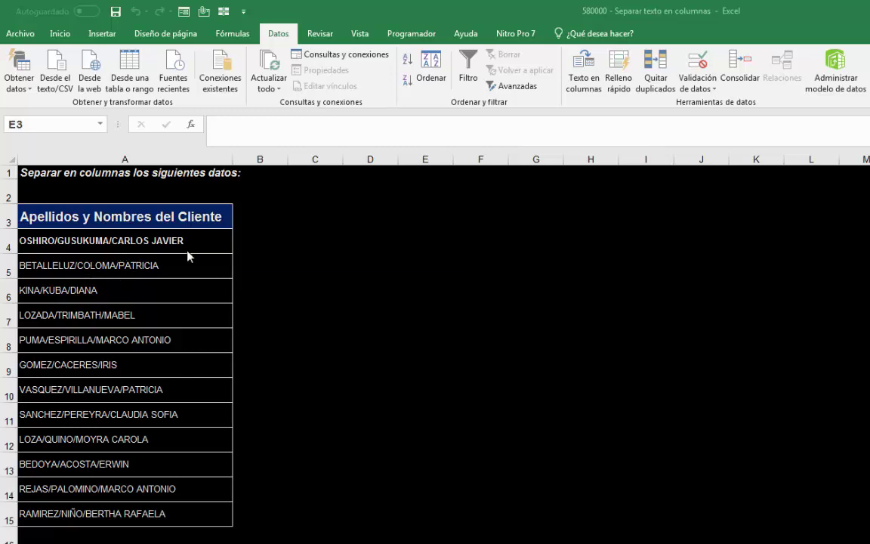
pyautogui.click(269, 241)
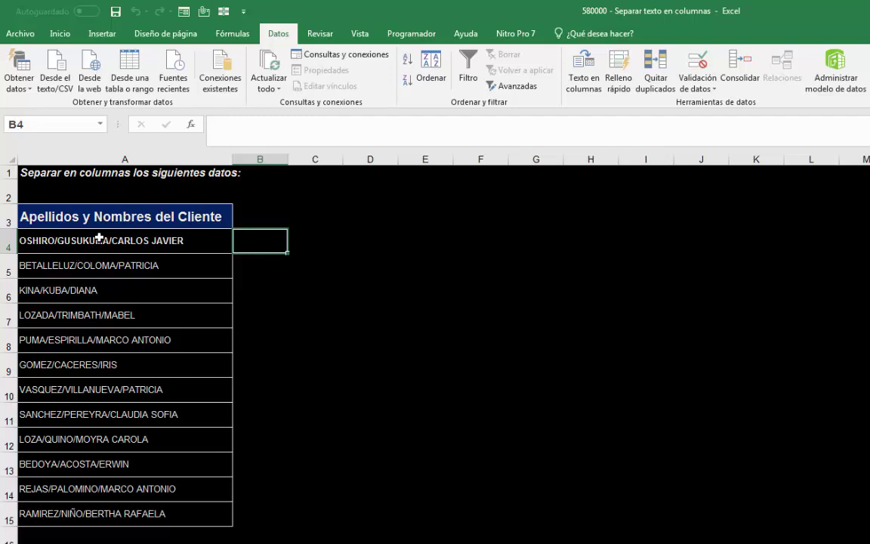
# Set up Text to Columns for the customer names in A4:A15 as delimited data, with the slash as the custom separator
pyautogui.click(104, 240)
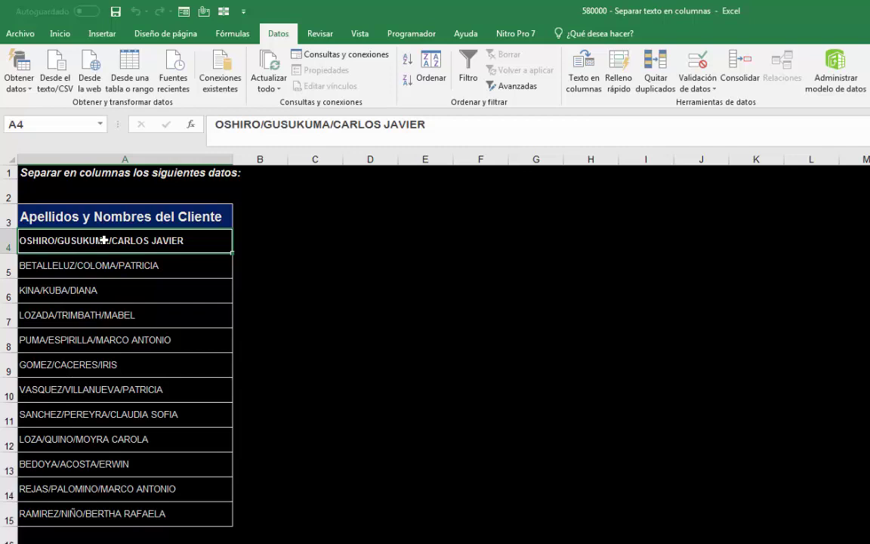
pyautogui.hotkey('ctrl', 'shift', 'Down')
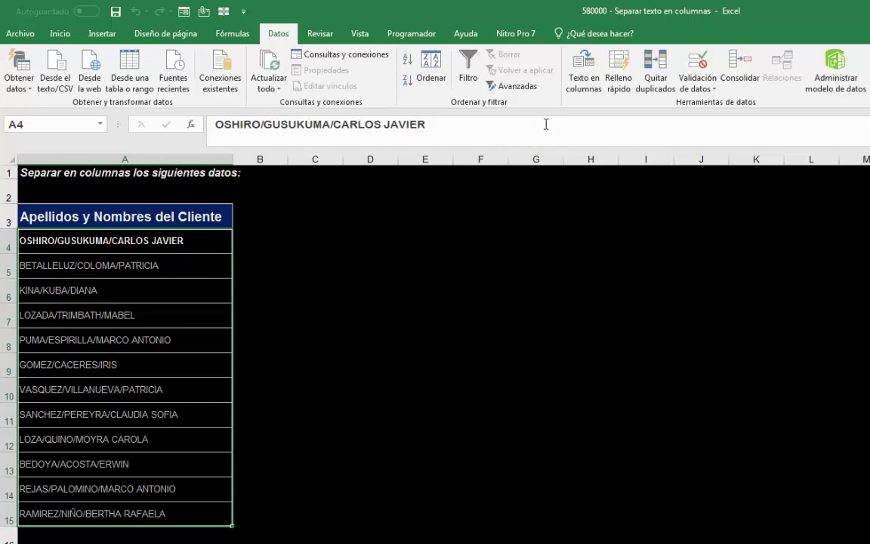
pyautogui.click(588, 77)
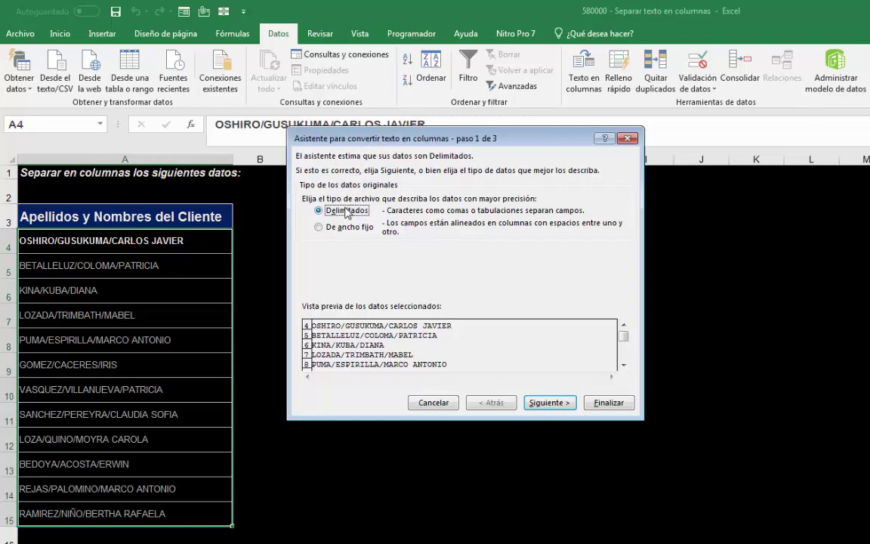
pyautogui.click(542, 404)
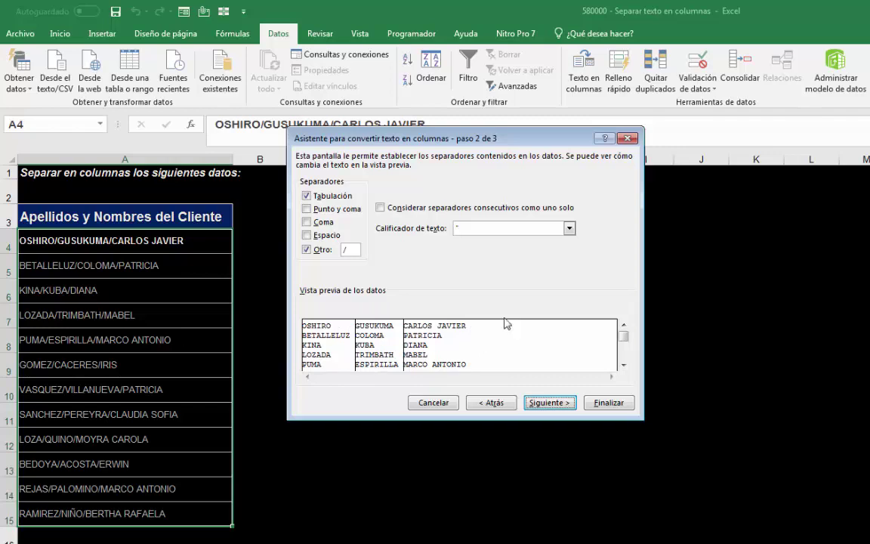
pyautogui.click(539, 405)
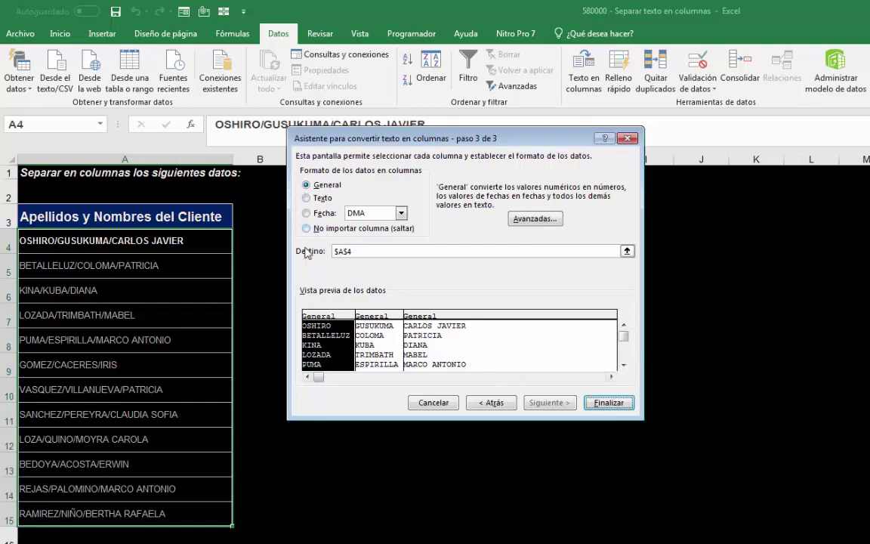
# Set the split's destination to cell B4, keep the General column format, and finish the conversion
pyautogui.click(627, 252)
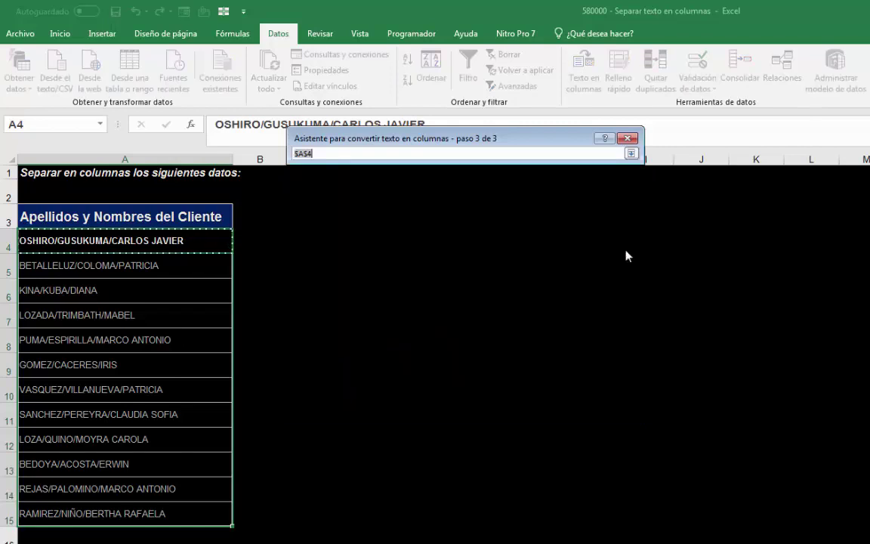
pyautogui.click(265, 239)
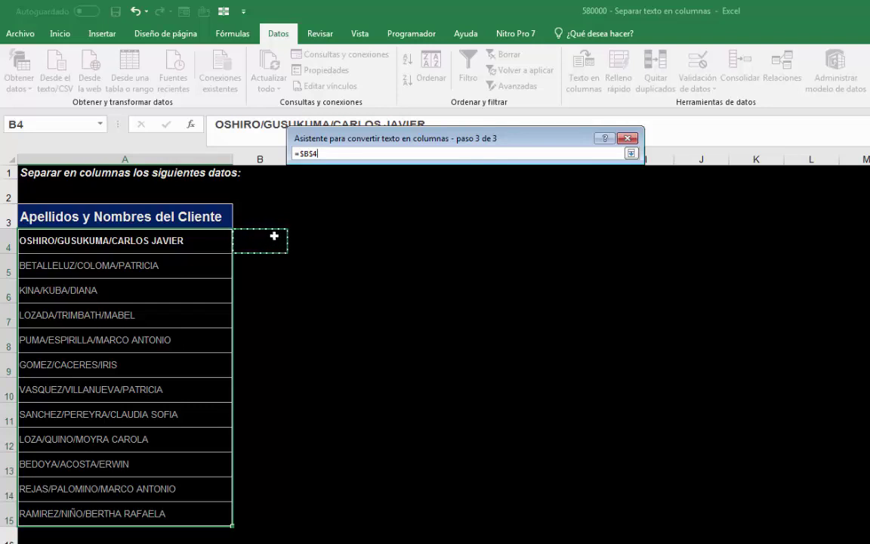
pyautogui.click(631, 154)
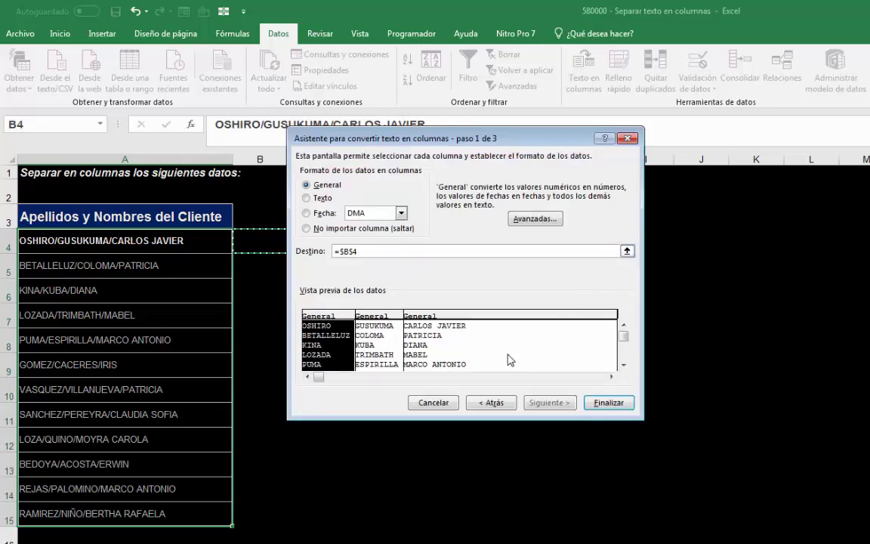
pyautogui.click(615, 399)
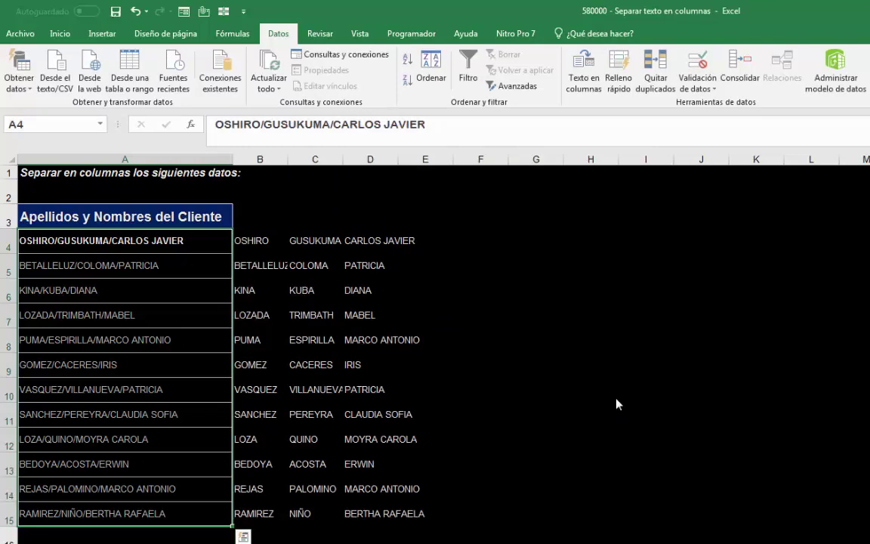
pyautogui.click(619, 408)
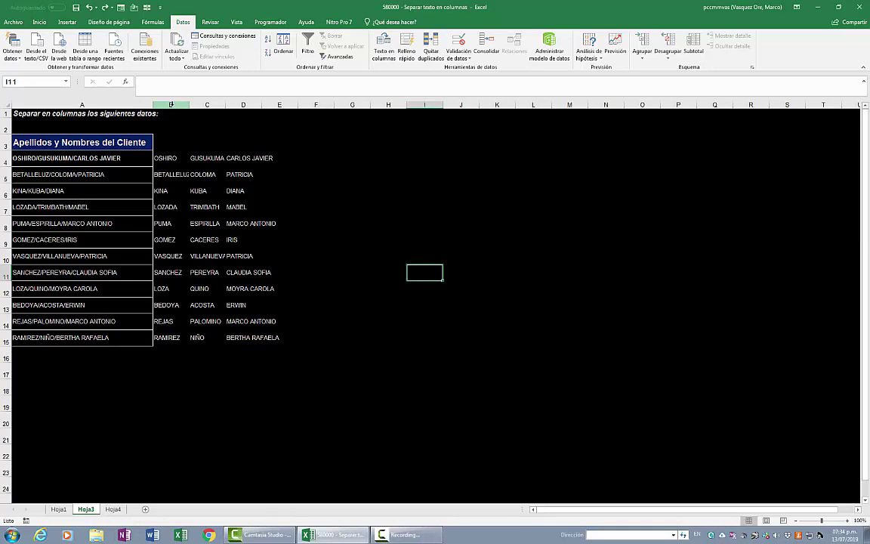
# Autofit the widths of columns B through D to the separated surnames and first names
pyautogui.click(171, 104)
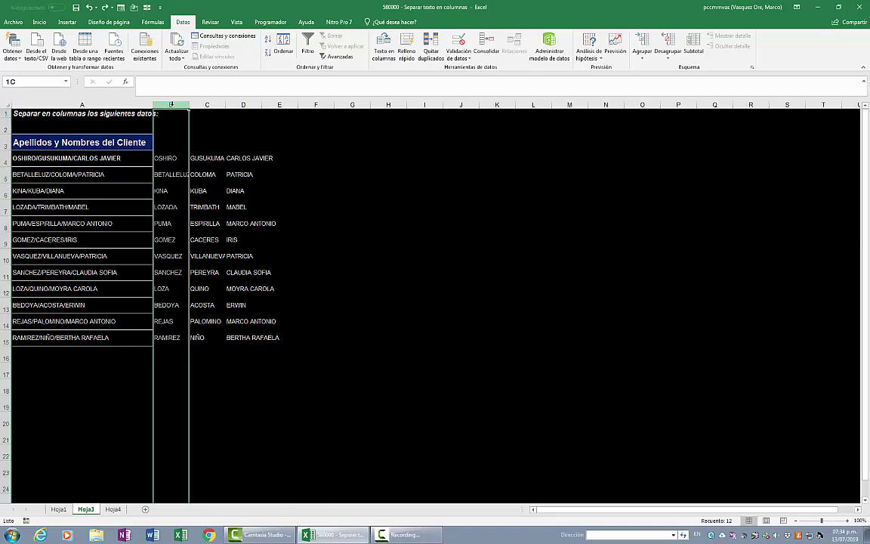
pyautogui.moveTo(171, 104); pyautogui.dragTo(238, 104)
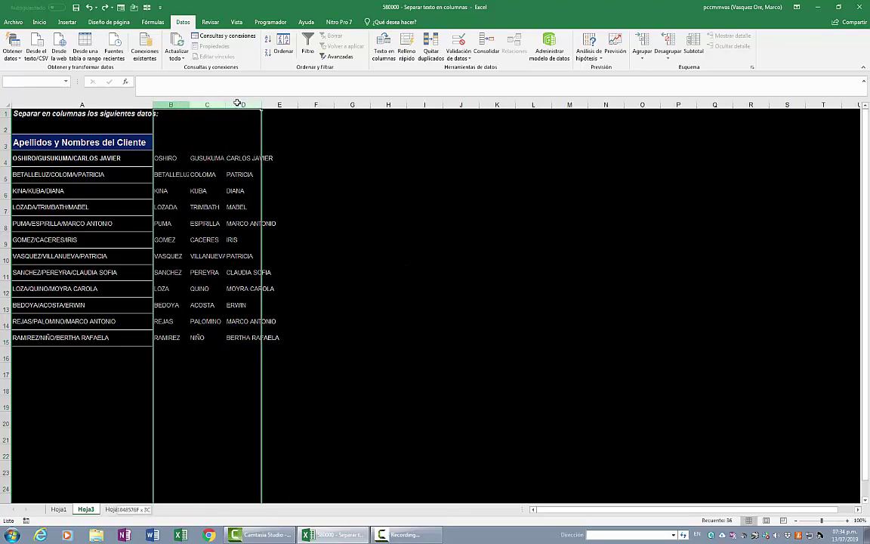
pyautogui.moveTo(238, 104); pyautogui.dragTo(238, 103)
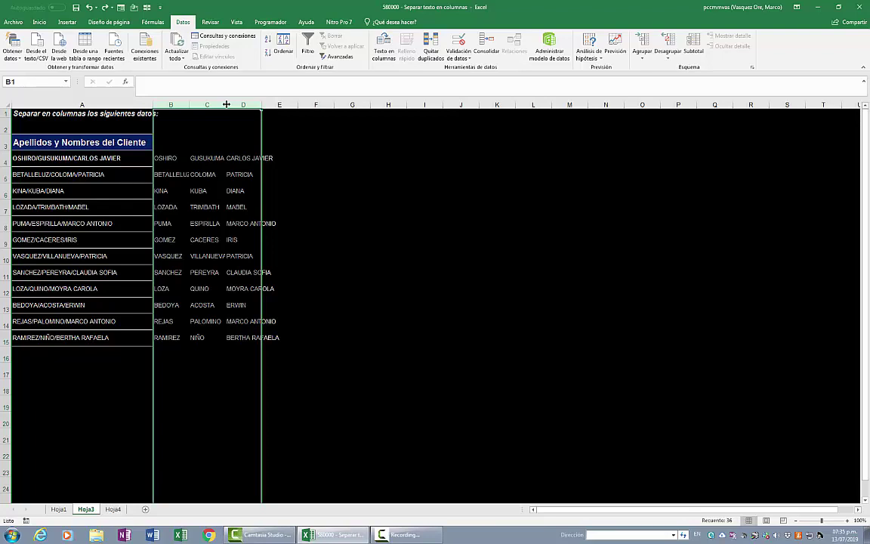
pyautogui.doubleClick(226, 104)
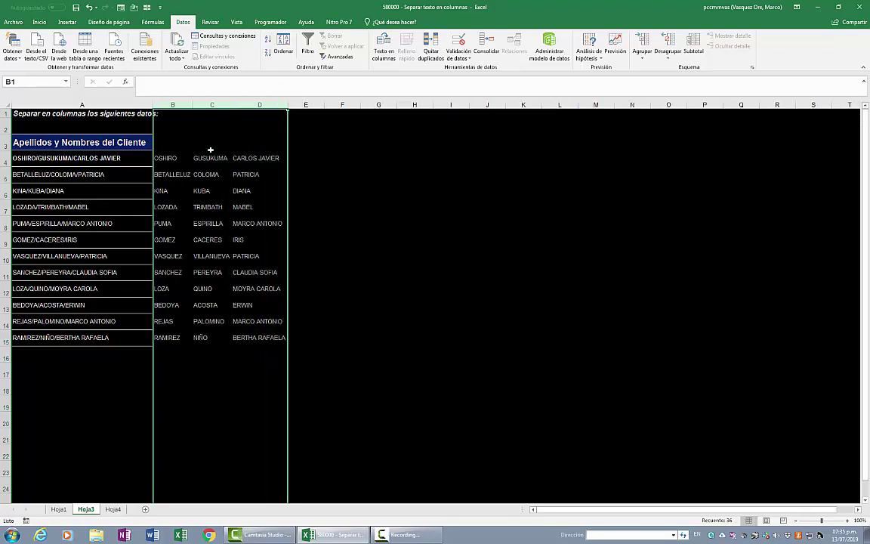
pyautogui.click(168, 158)
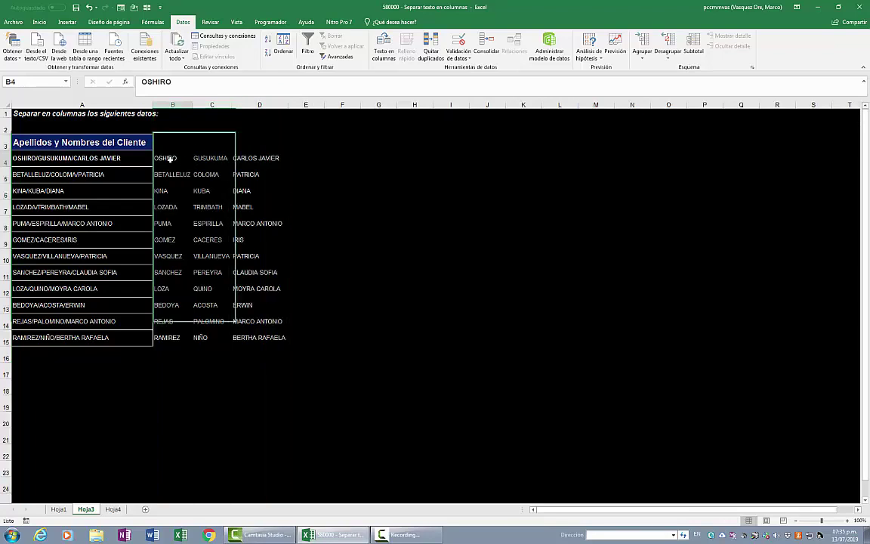
pyautogui.click(209, 158)
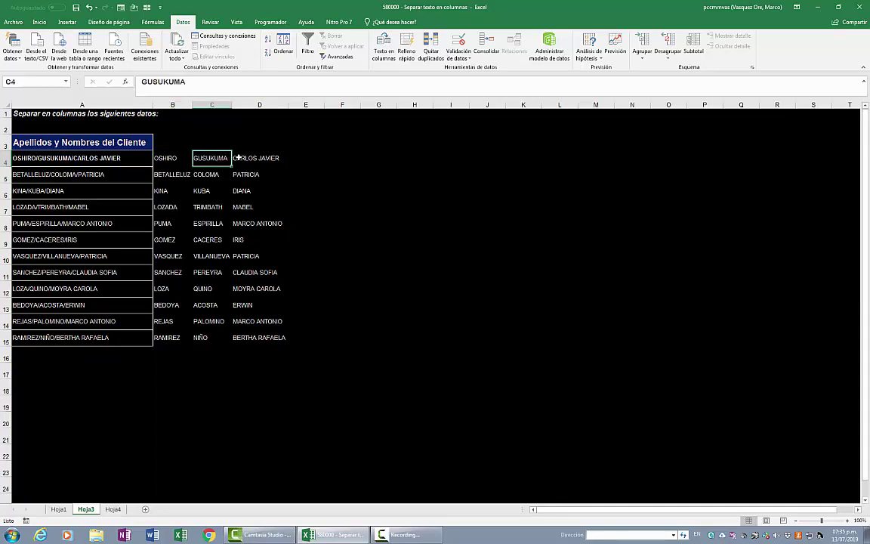
pyautogui.click(244, 158)
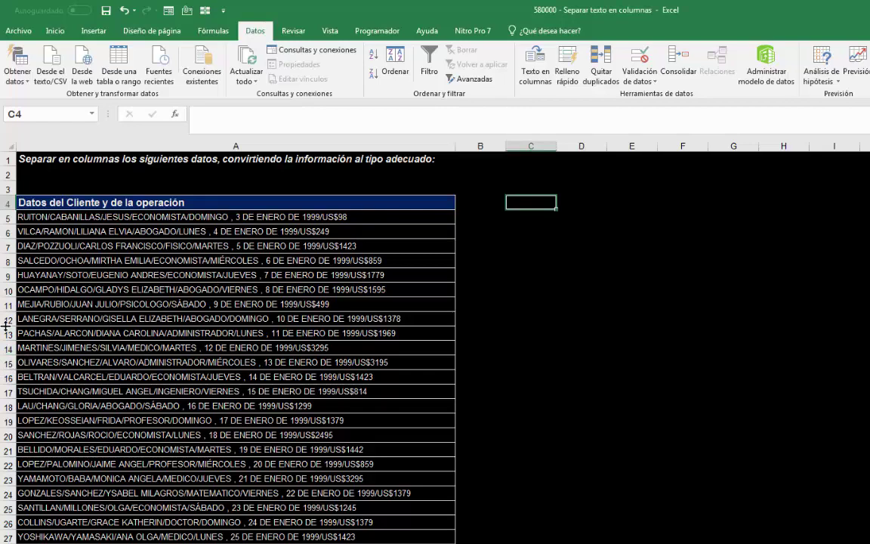
# Copy all customer and operation records below the column A header, starting at A5, into column B starting at B5
pyautogui.click(98, 317)
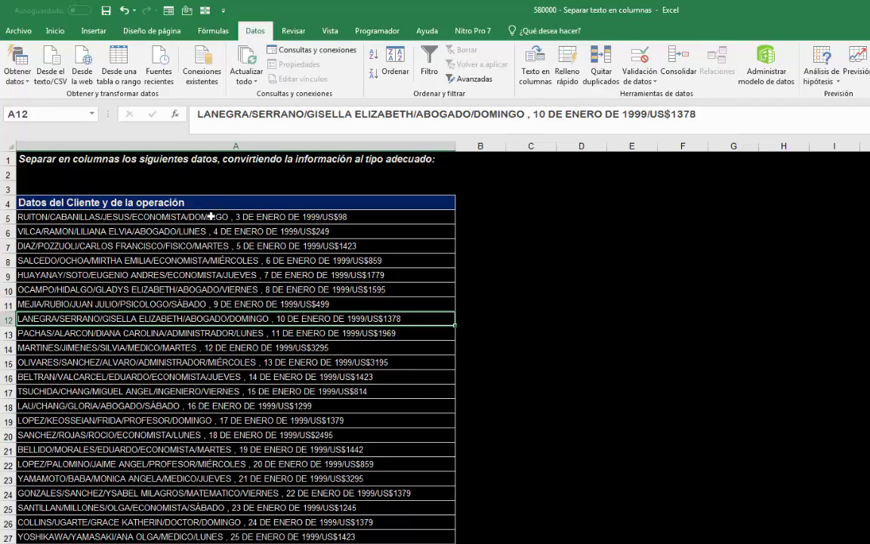
pyautogui.click(211, 217)
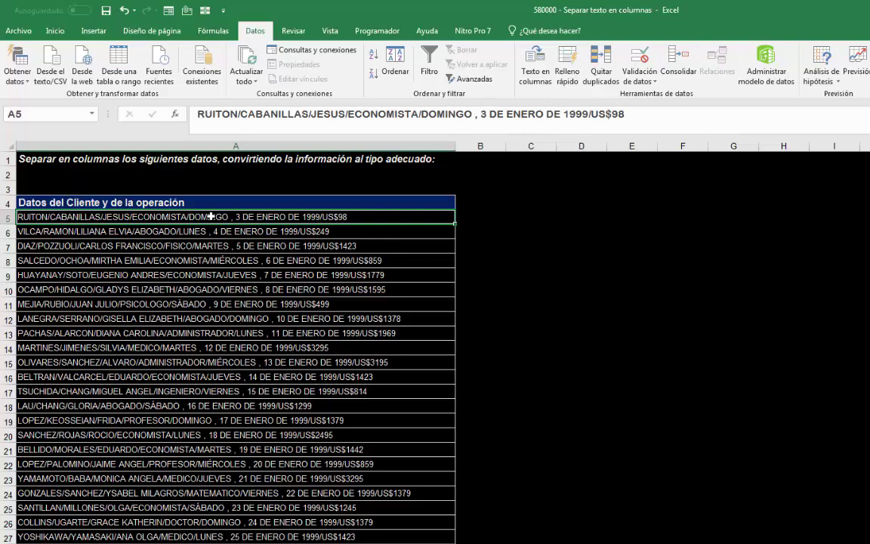
pyautogui.hotkey('ctrl', 'shift', 'Down')
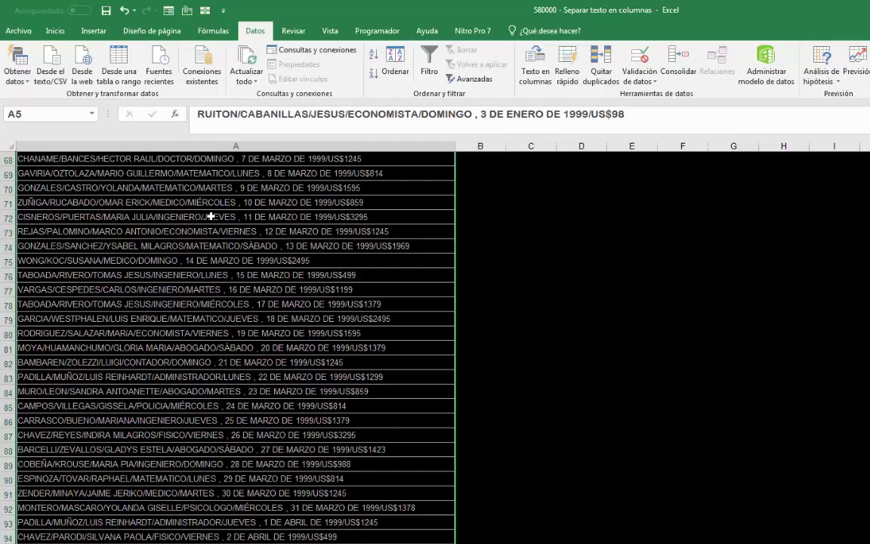
pyautogui.hotkey('ctrl', 'c')
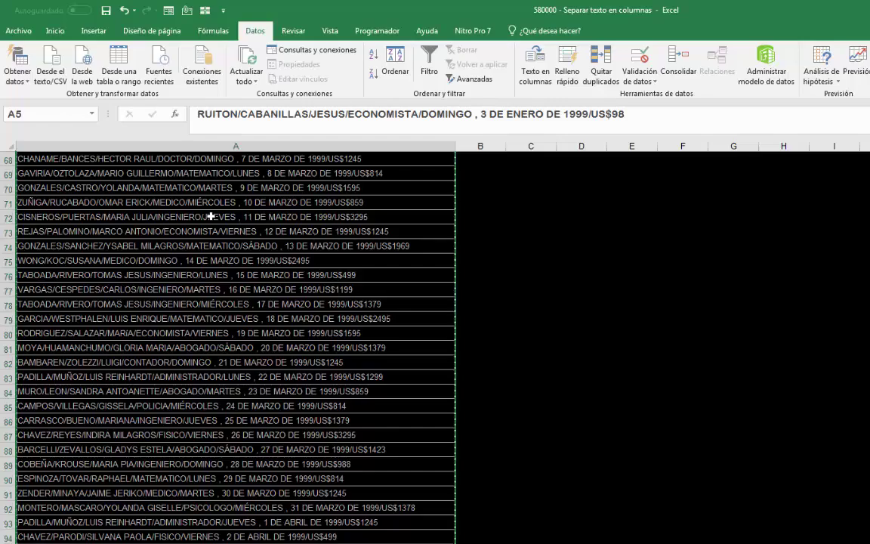
pyautogui.press('Right')
pyautogui.press('Up')
pyautogui.press('Up')
pyautogui.press('Right')
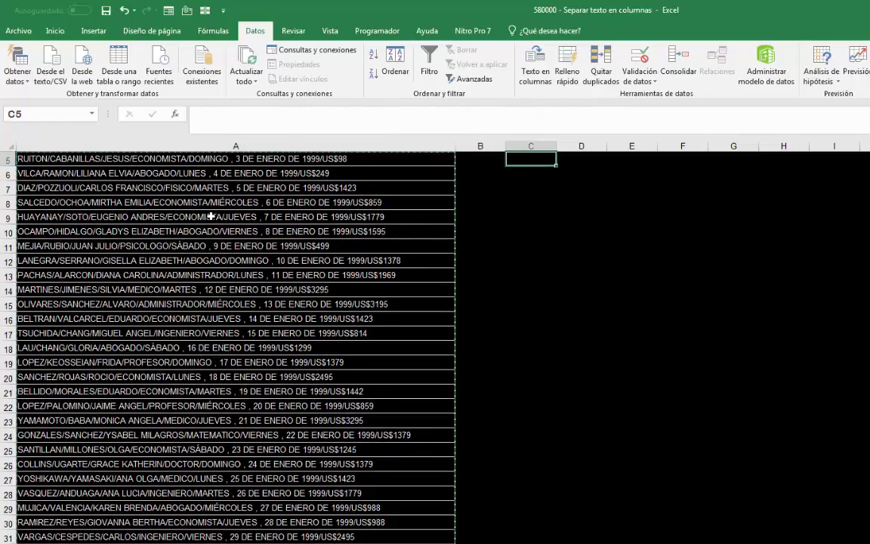
pyautogui.press('Left')
pyautogui.press('Down')
pyautogui.press('Down')
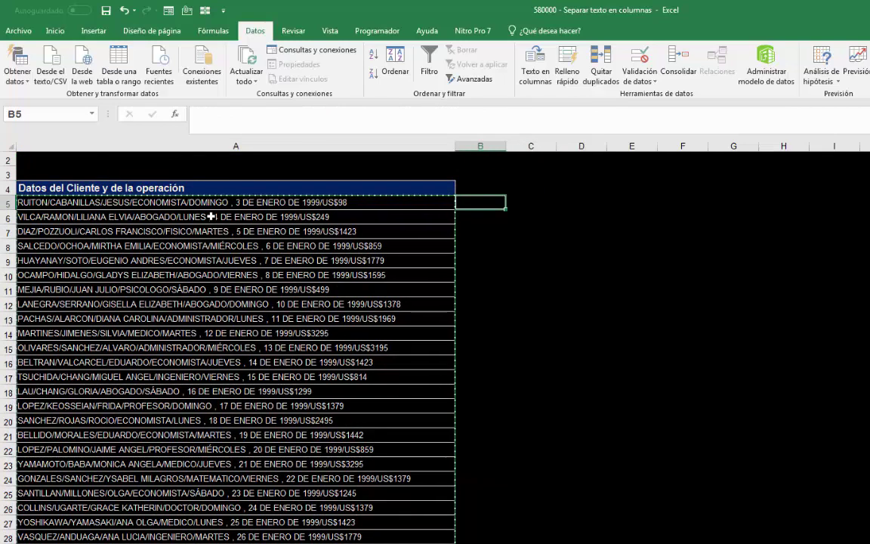
pyautogui.hotkey('ctrl', 'v')
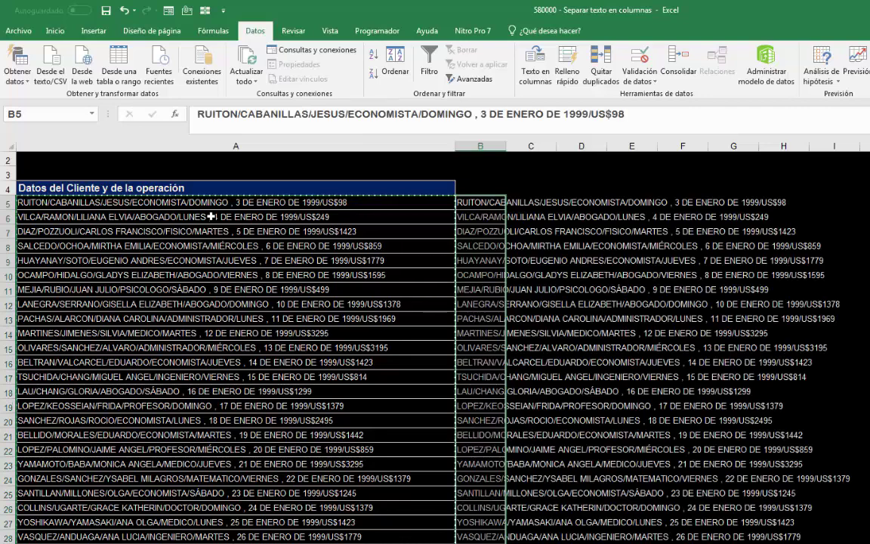
# Autofit column B to the copied records and select its first record in B5
pyautogui.click(468, 159)
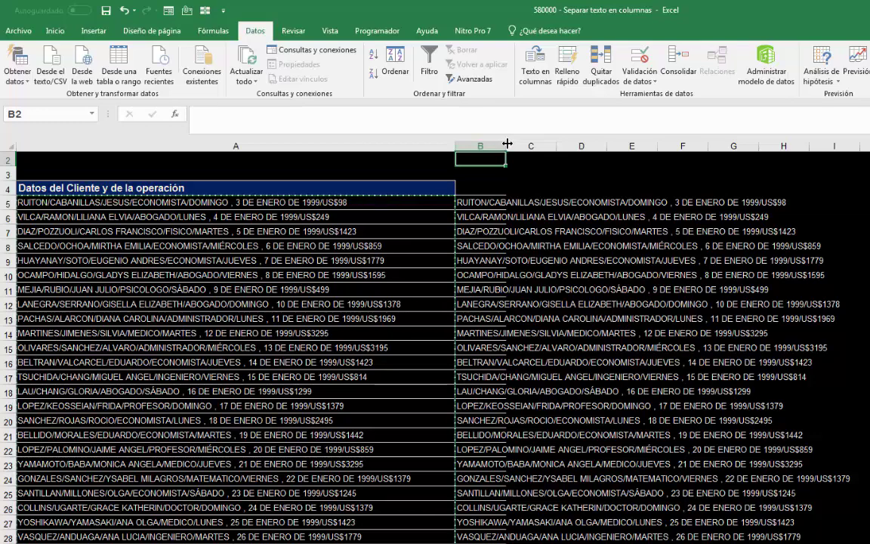
pyautogui.doubleClick(507, 144)
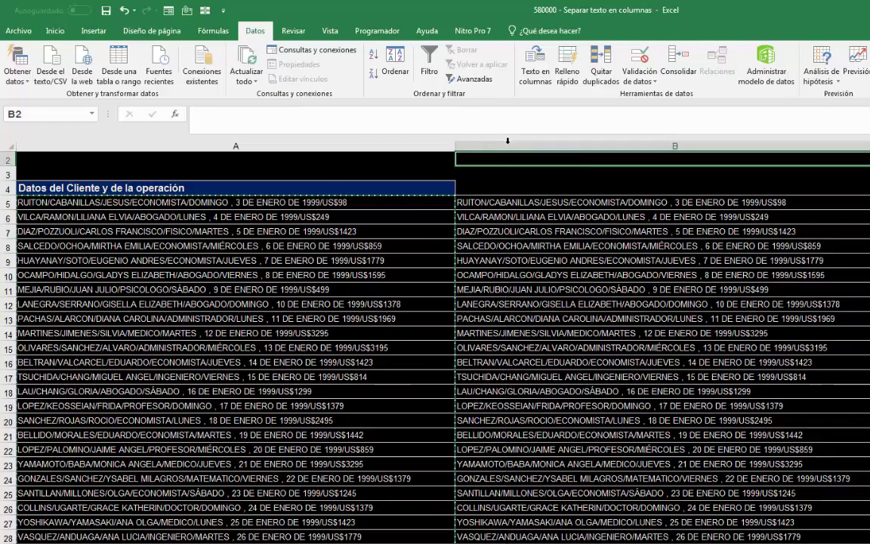
pyautogui.click(552, 196)
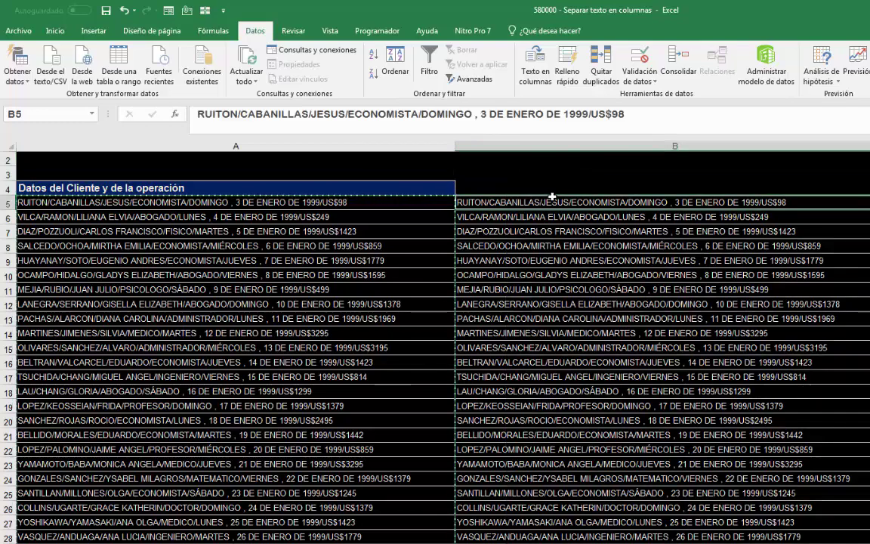
pyautogui.press('Up')
pyautogui.press('Down')
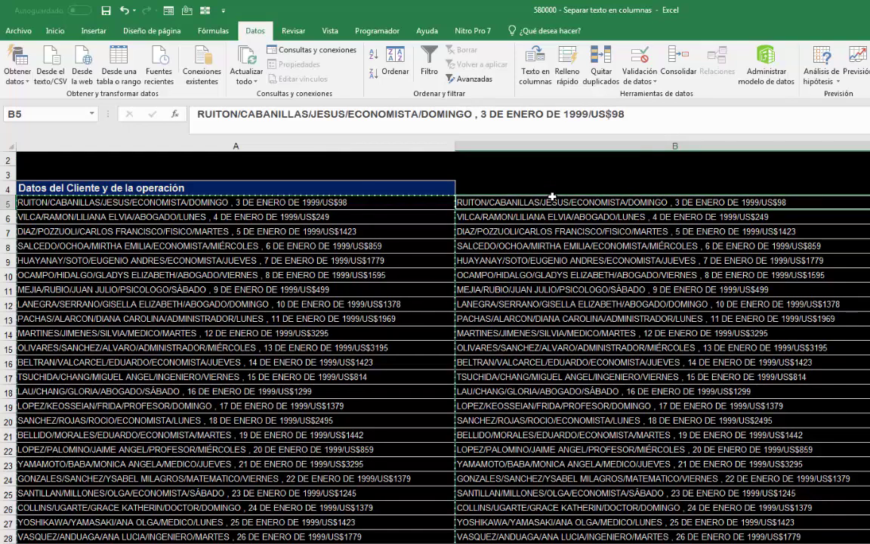
pyautogui.press('Down')
pyautogui.press('Up')
pyautogui.press('Up')
pyautogui.press('Down')
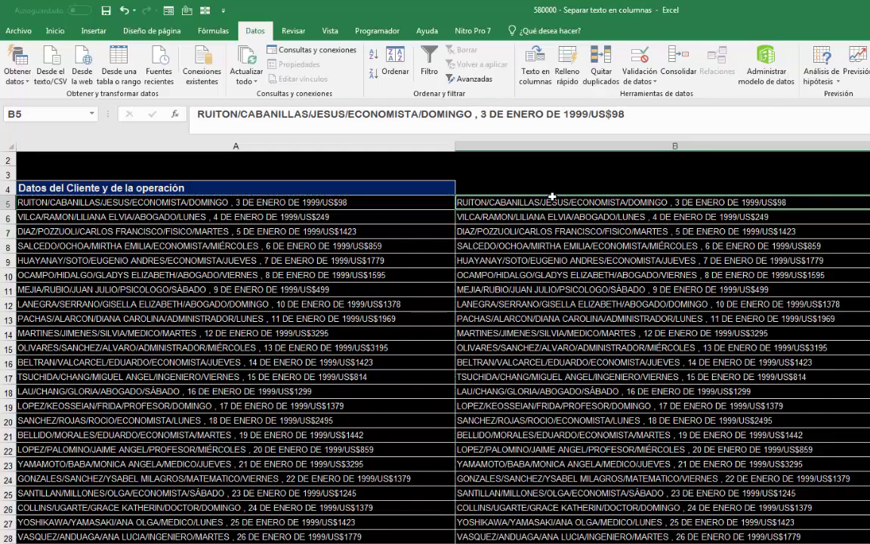
pyautogui.press('Left')
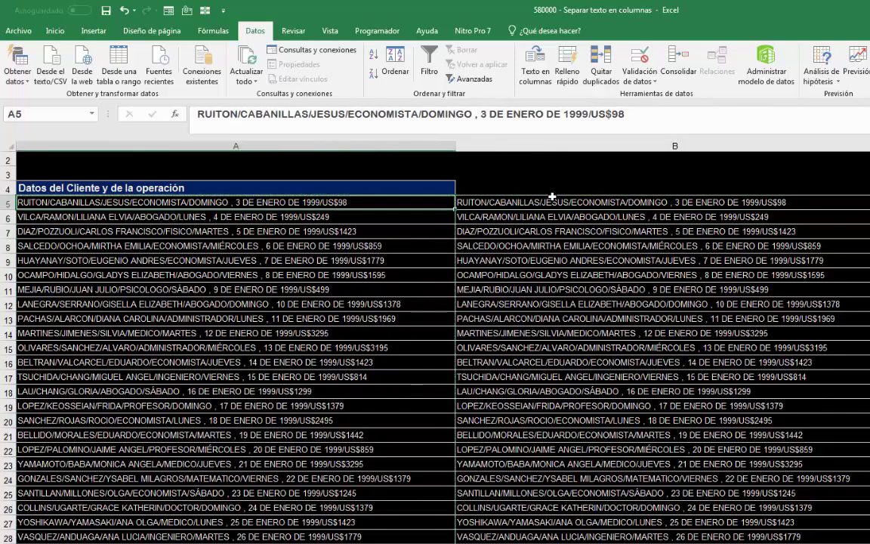
pyautogui.press('Right')
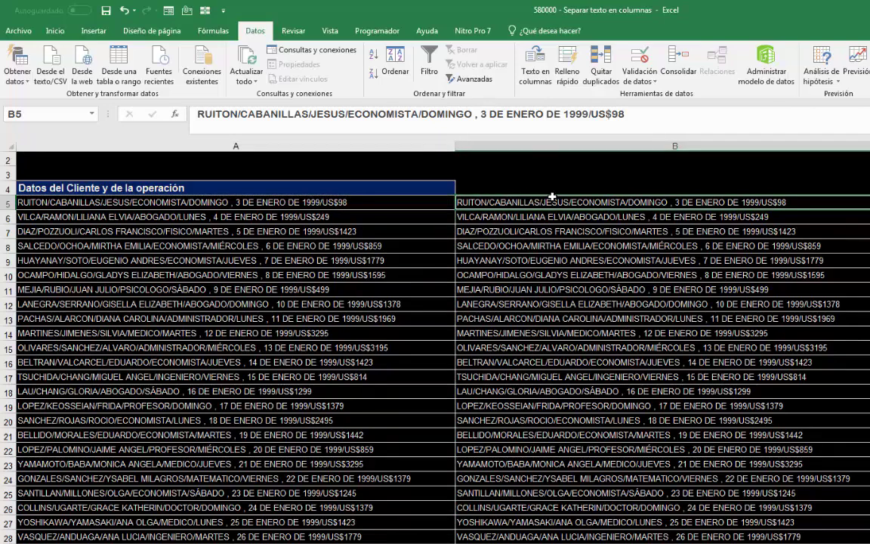
pyautogui.press('Up')
pyautogui.press('Down')
pyautogui.press('Up')
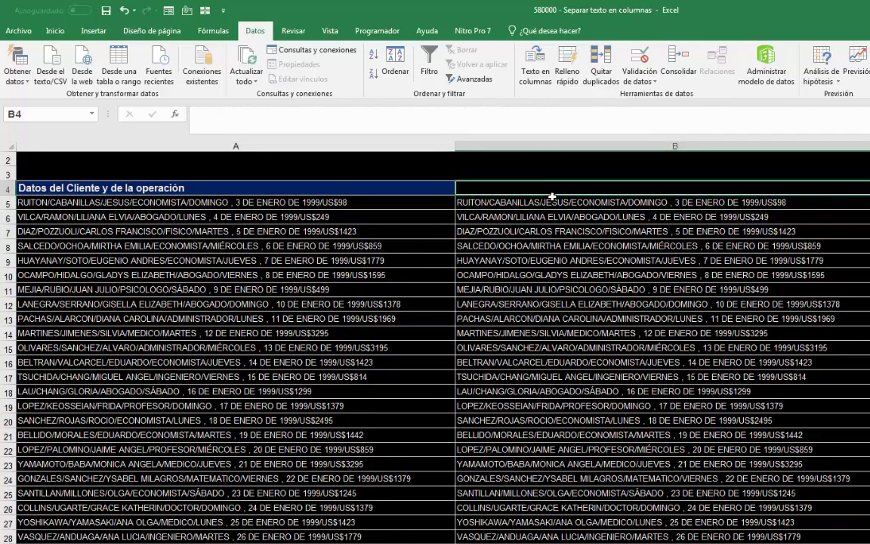
pyautogui.press('Down')
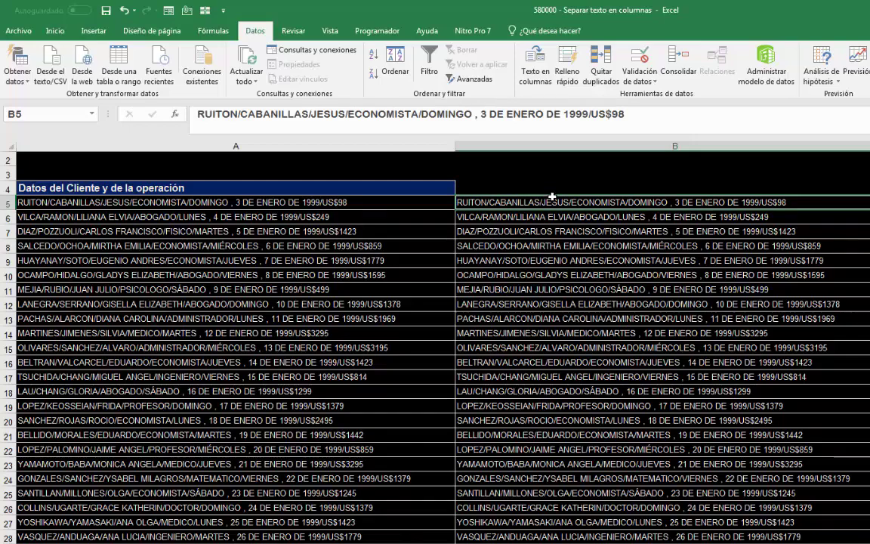
# Replace every " , " separator with "/" in the copied records of column B, starting at B5
pyautogui.press('Up')
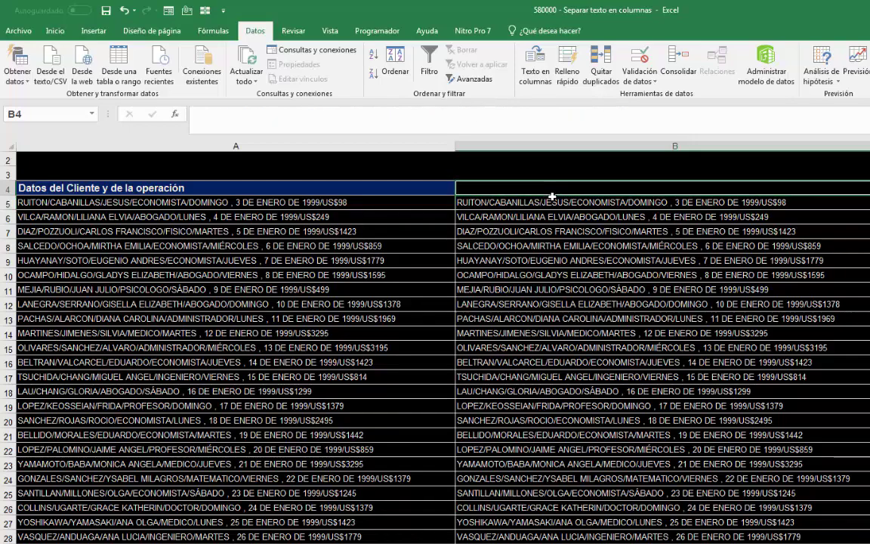
pyautogui.press('Down')
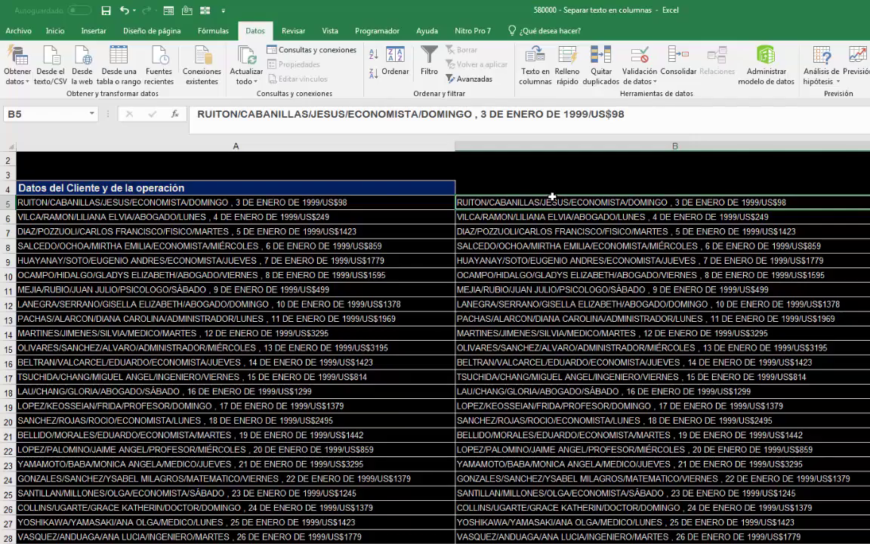
pyautogui.scroll(-20, 552, 197)
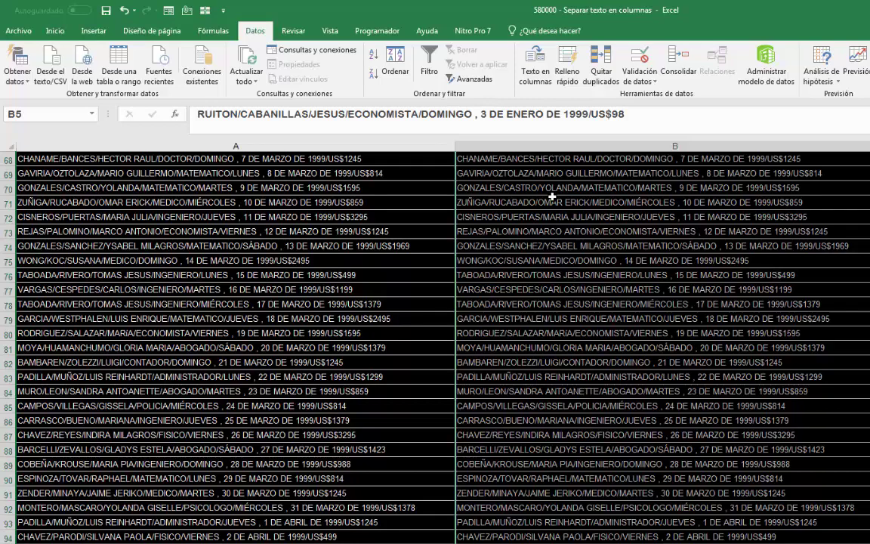
pyautogui.hotkey('ctrl', 'l')
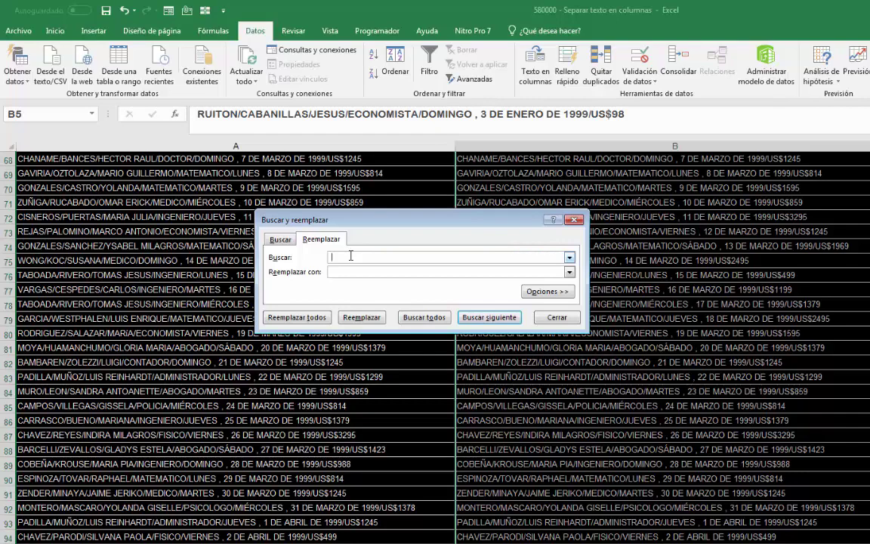
pyautogui.write(',')
pyautogui.click(339, 273)
pyautogui.write('/')
pyautogui.click(294, 317)
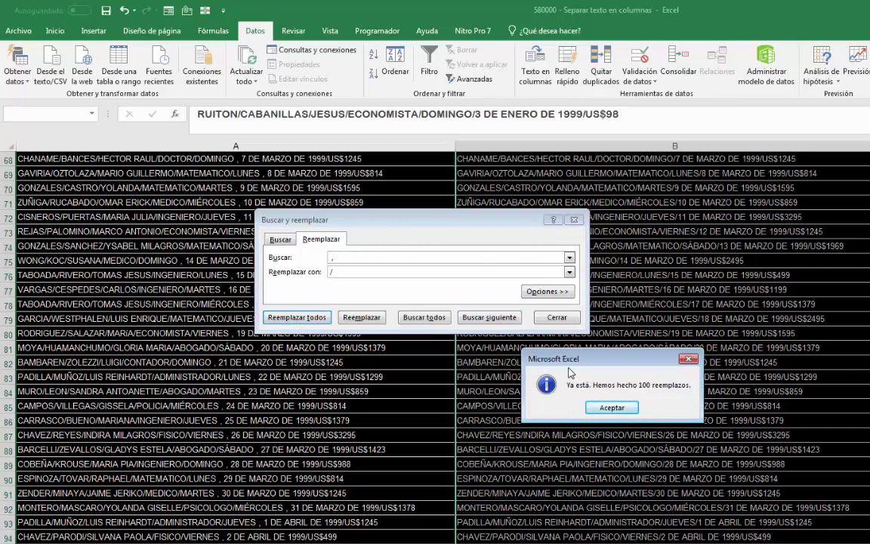
pyautogui.click(613, 409)
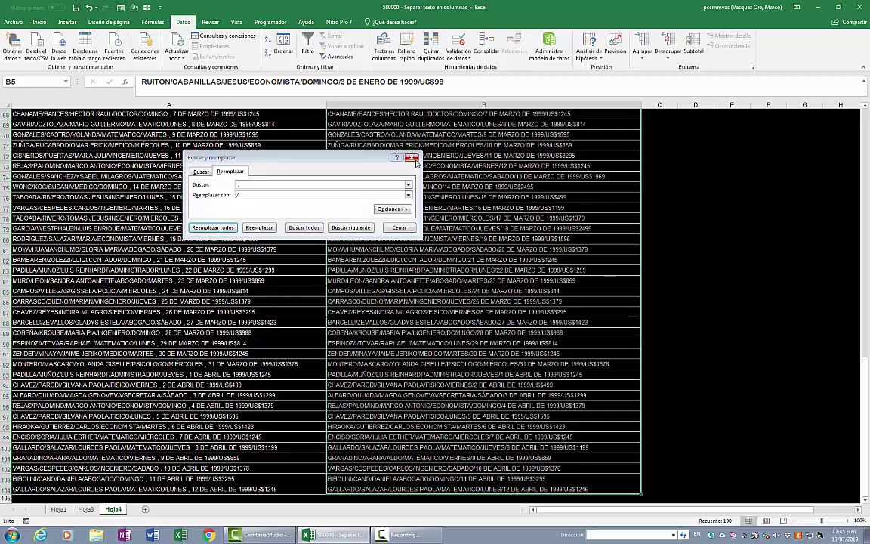
pyautogui.click(411, 157)
# Check the replaced separators in column B's records, going back up to the first record in B5
pyautogui.click(462, 196)
pyautogui.scroll(3, 463, 198)
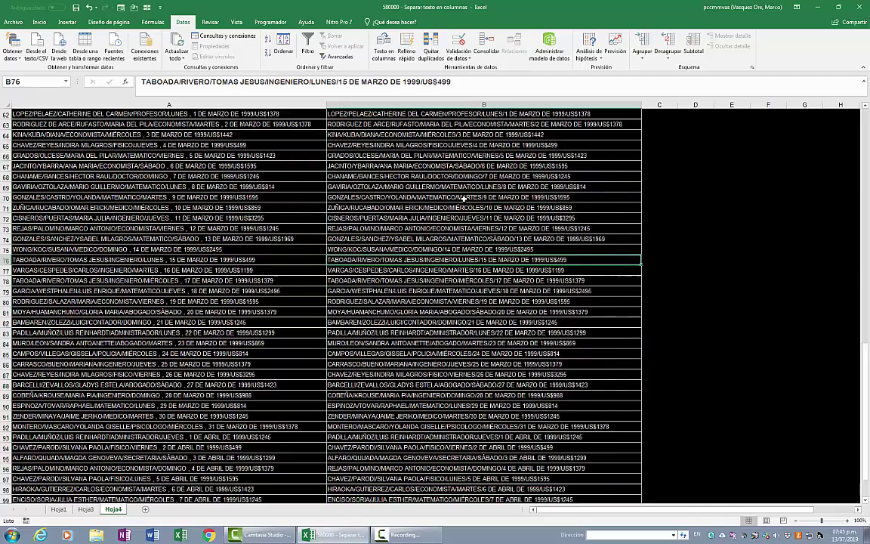
pyautogui.scroll(17, 464, 197)
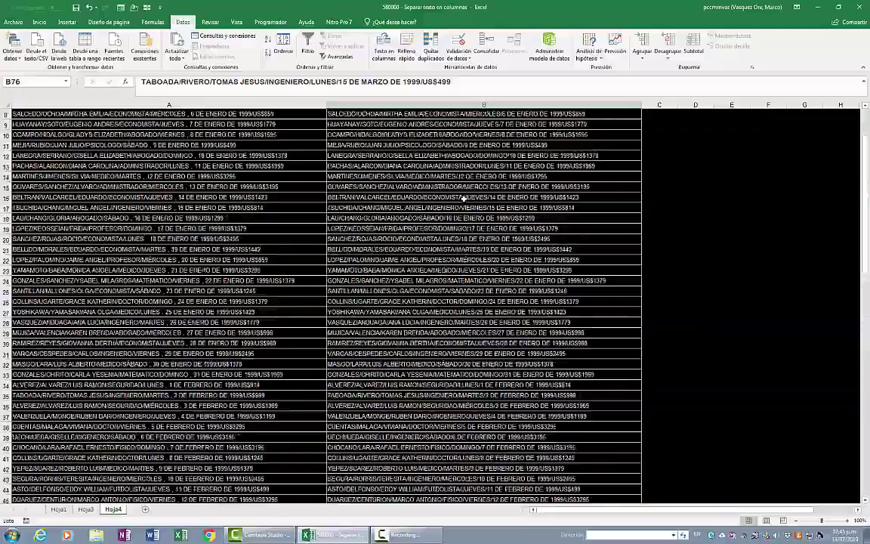
pyautogui.hotkey('ctrl', 'Up')
pyautogui.press('Up')
pyautogui.press('Up')
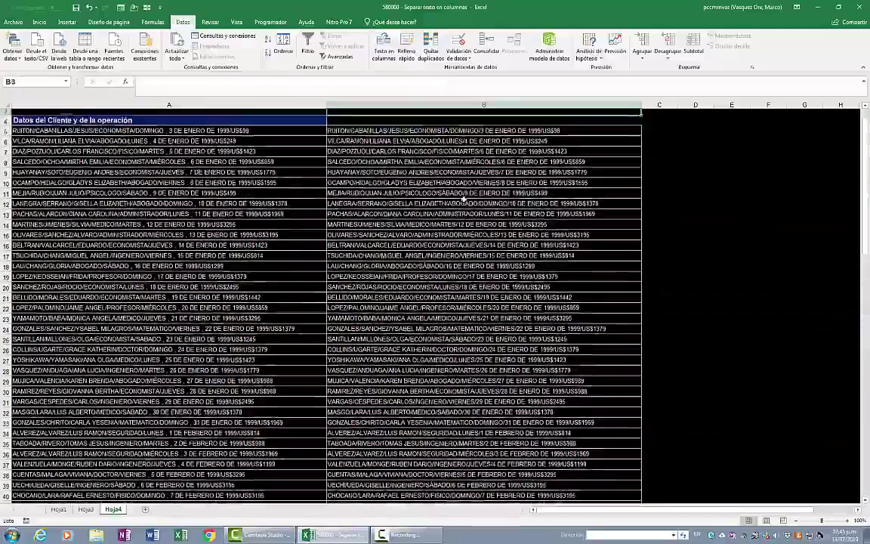
pyautogui.press('Down')
pyautogui.press('Down')
pyautogui.press('Right')
pyautogui.press('Right')
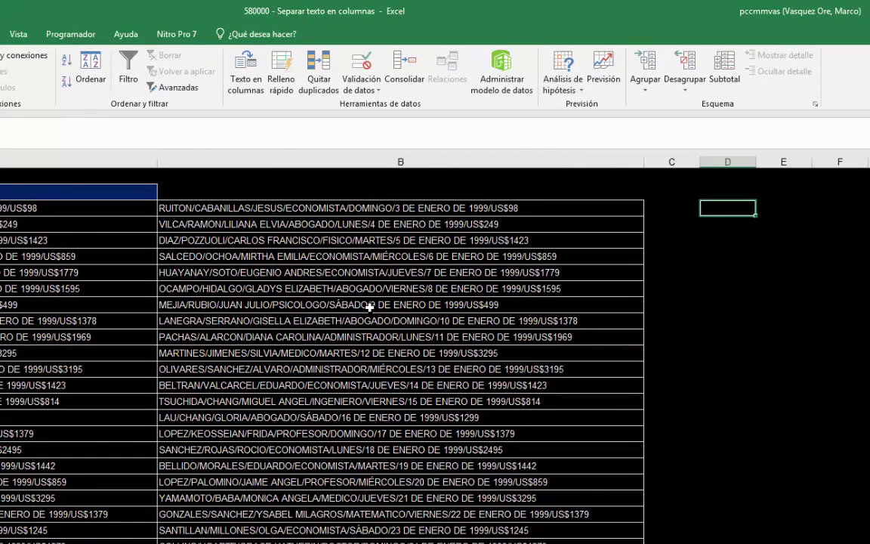
pyautogui.press('Left')
pyautogui.press('Left')
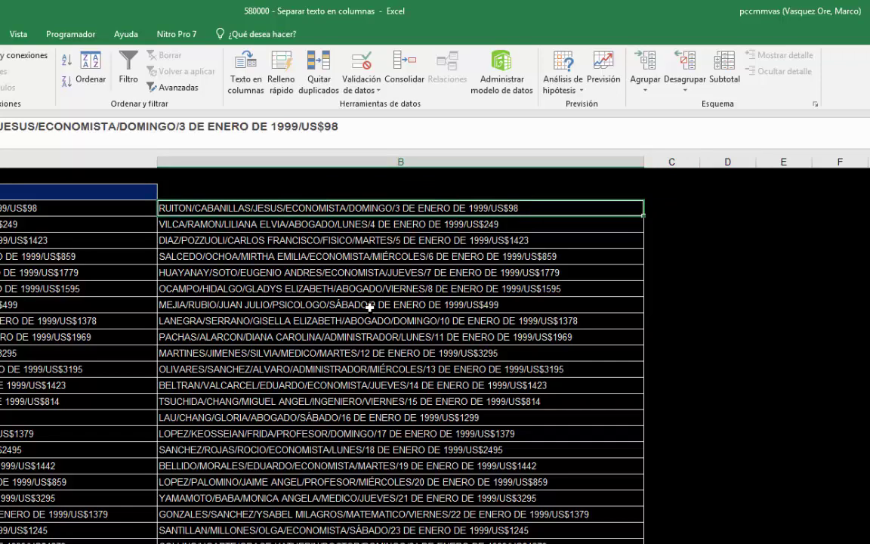
# Inspect the columns C through J beside the first record for space to receive the split data
pyautogui.press('Right')
pyautogui.press('Right')
pyautogui.press('Right')
pyautogui.press('Right')
pyautogui.press('Right')
pyautogui.press('Right')
pyautogui.press('Right')
pyautogui.press('Right')
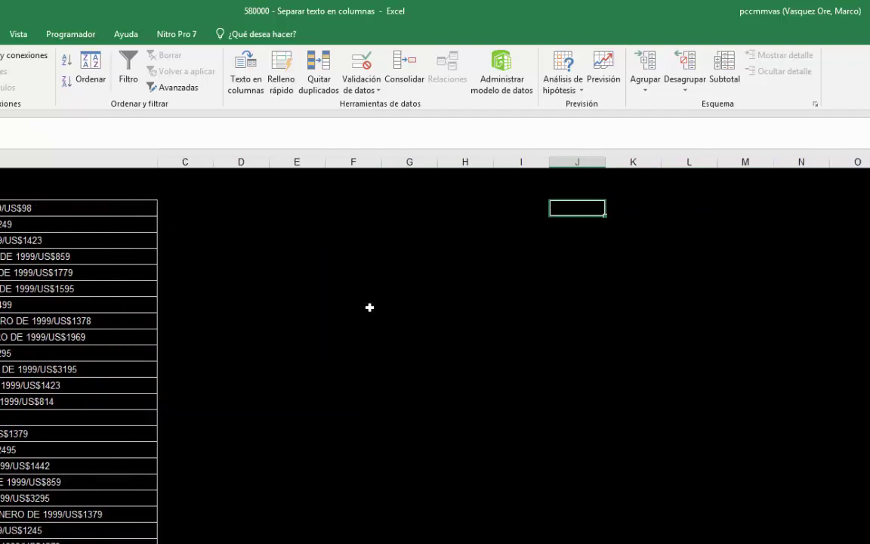
pyautogui.press('Left')
pyautogui.press('Left')
pyautogui.press('Left')
pyautogui.press('Left')
pyautogui.press('Left')
pyautogui.press('Left')
pyautogui.press('Left')
pyautogui.press('Left')
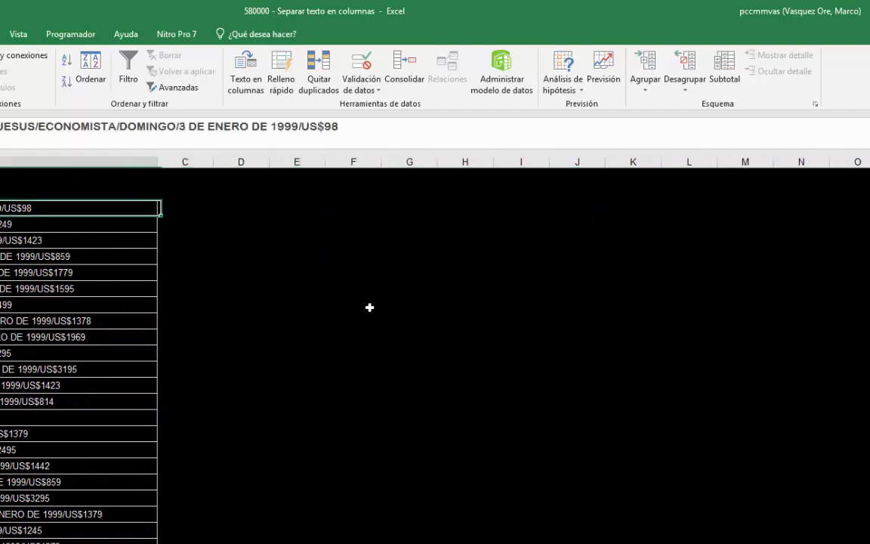
pyautogui.press('Left')
pyautogui.press('Right')
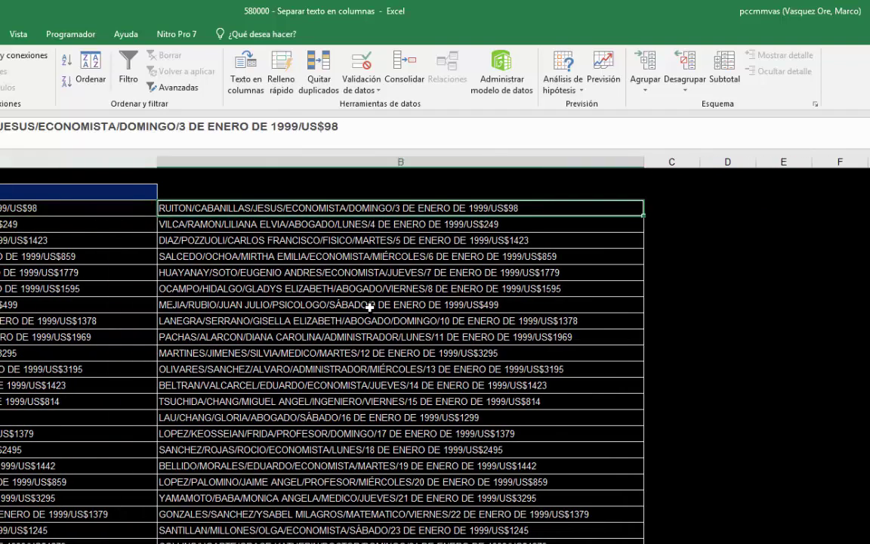
# Start Text to Columns on all column B records from B5 down, as delimited data with Tab and "/" as separators
pyautogui.press('Up')
pyautogui.press('Down')
pyautogui.hotkey('ctrl', 'shift', 'Down')
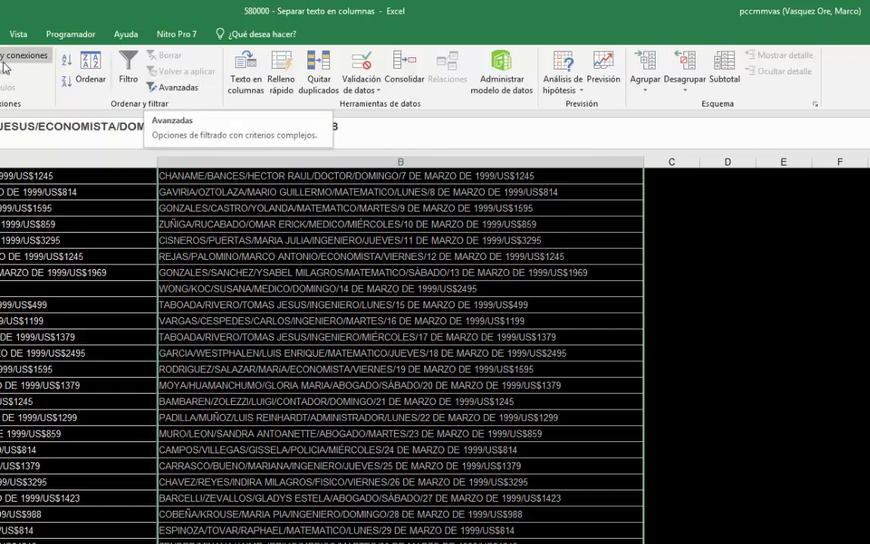
pyautogui.click(231, 96)
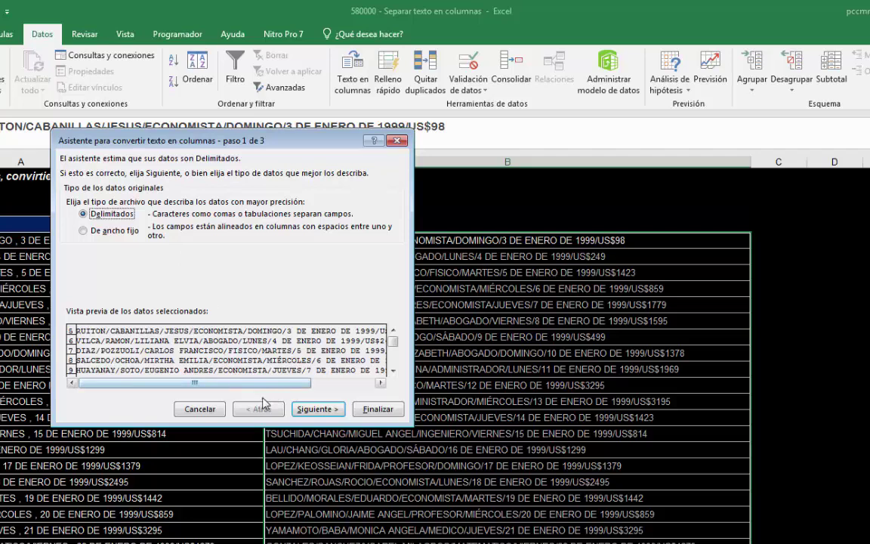
pyautogui.click(306, 412)
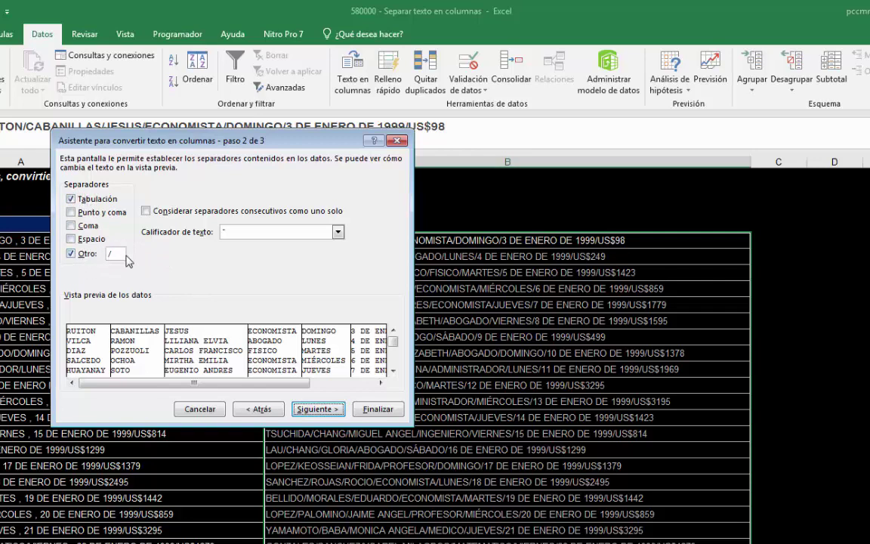
pyautogui.click(313, 411)
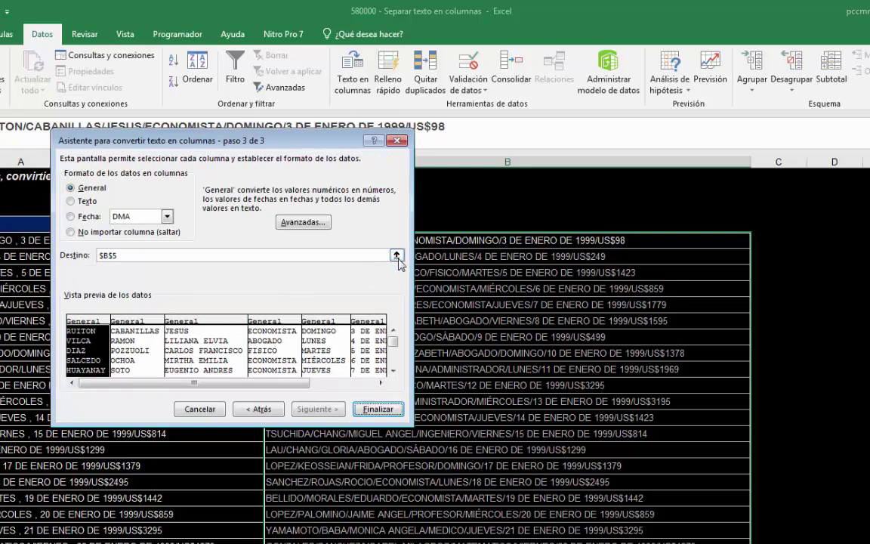
# Set the split's destination to cell C5, keep the General column format, and finish the conversion
pyautogui.click(397, 256)
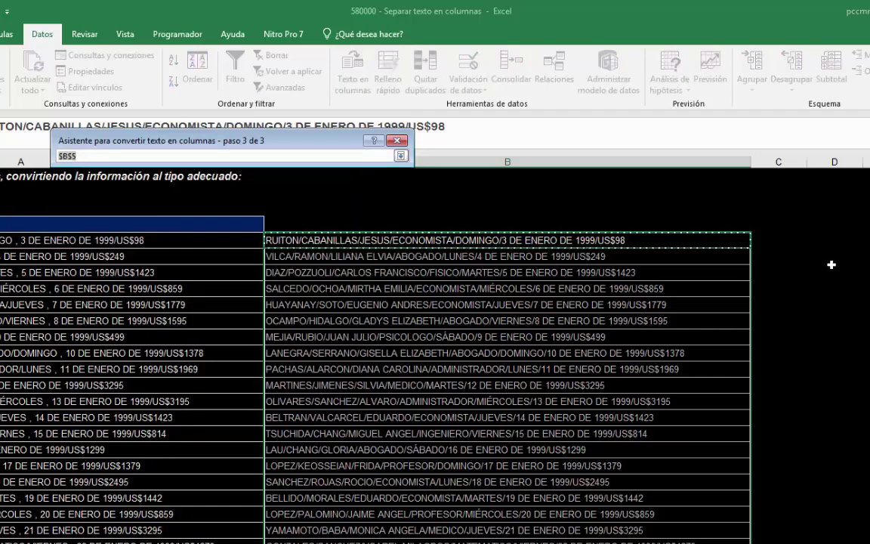
pyautogui.click(788, 239)
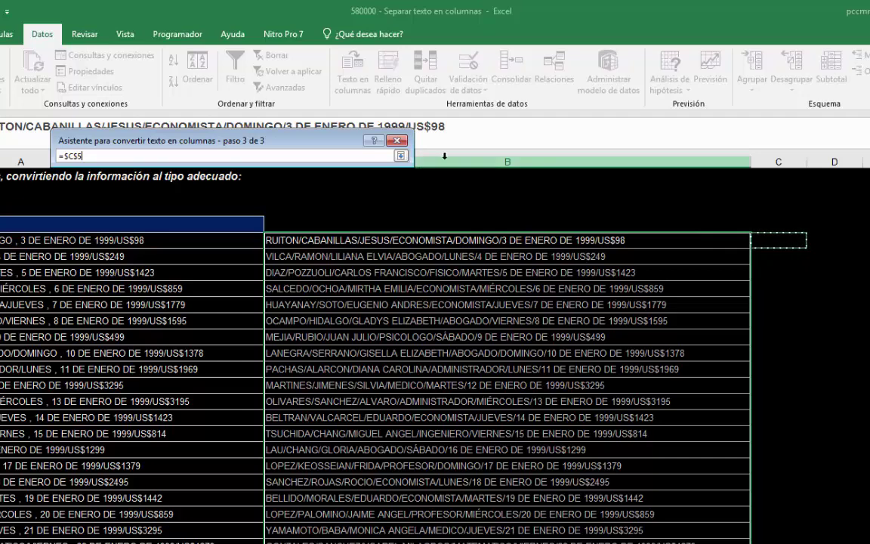
pyautogui.click(400, 156)
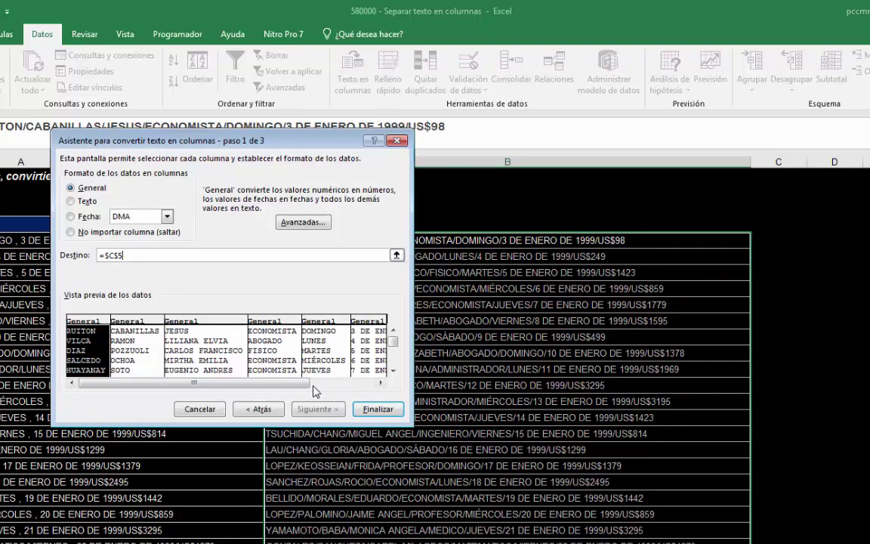
pyautogui.click(371, 416)
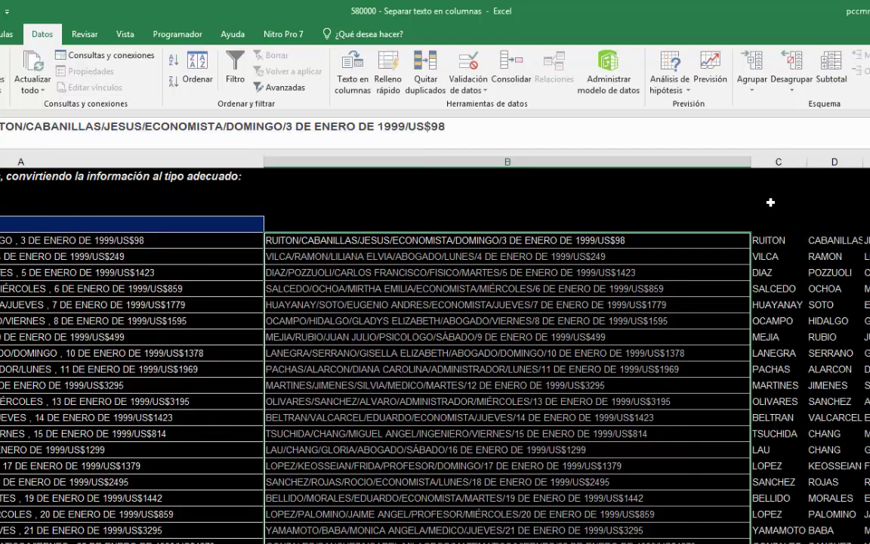
# Examine how the split records are distributed across columns C through I
pyautogui.click(743, 208)
pyautogui.press('Right')
pyautogui.press('Right')
pyautogui.press('Right')
pyautogui.press('Right')
pyautogui.press('Right')
pyautogui.press('Right')
pyautogui.press('Right')
pyautogui.press('Right')
pyautogui.press('Right')
pyautogui.press('Right')
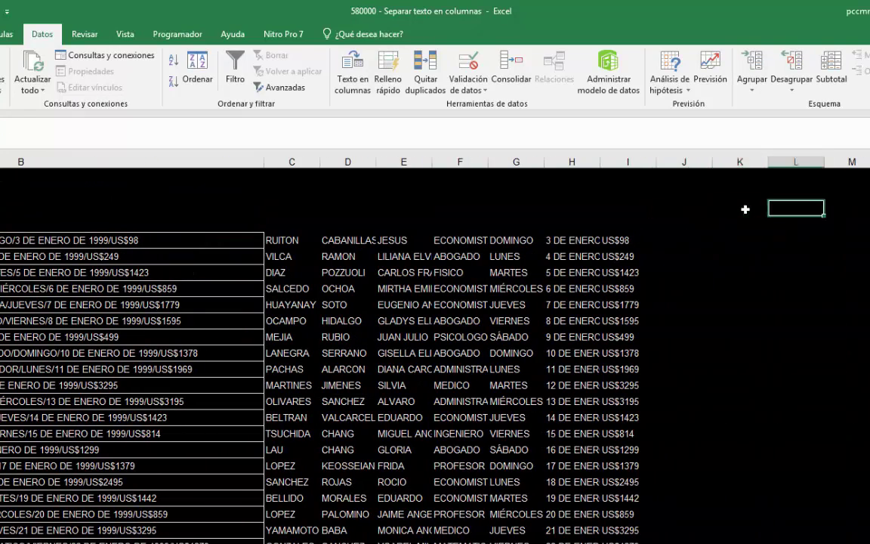
pyautogui.press('Left')
pyautogui.press('Left')
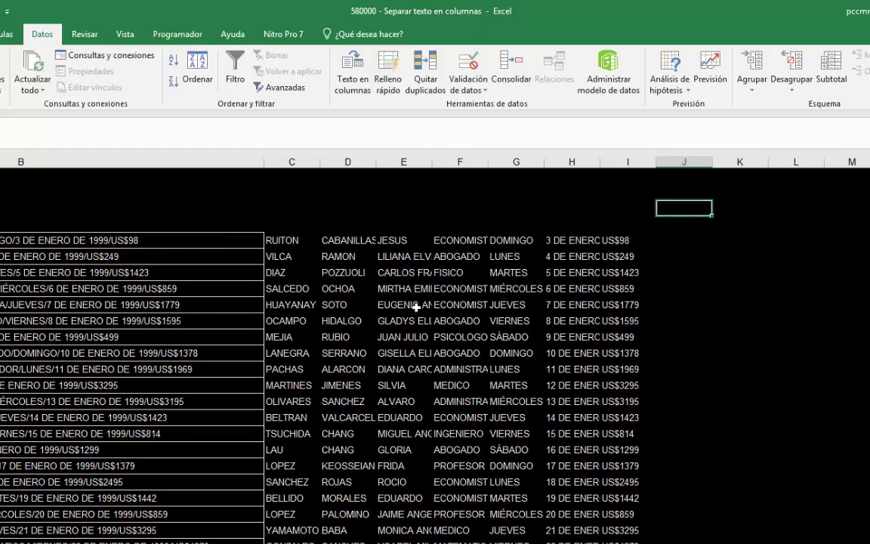
# Autofit the widths of columns C through I to the separated fields
pyautogui.click(299, 162)
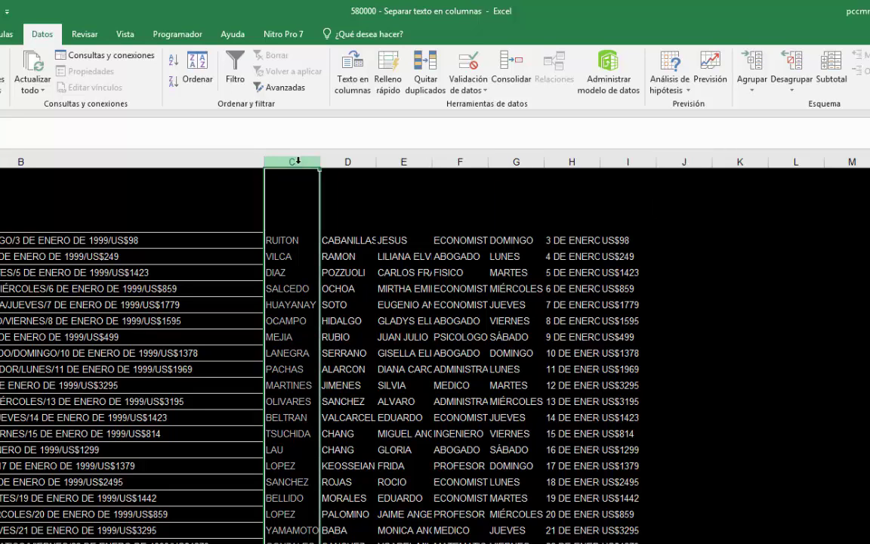
pyautogui.moveTo(298, 162); pyautogui.dragTo(624, 205)
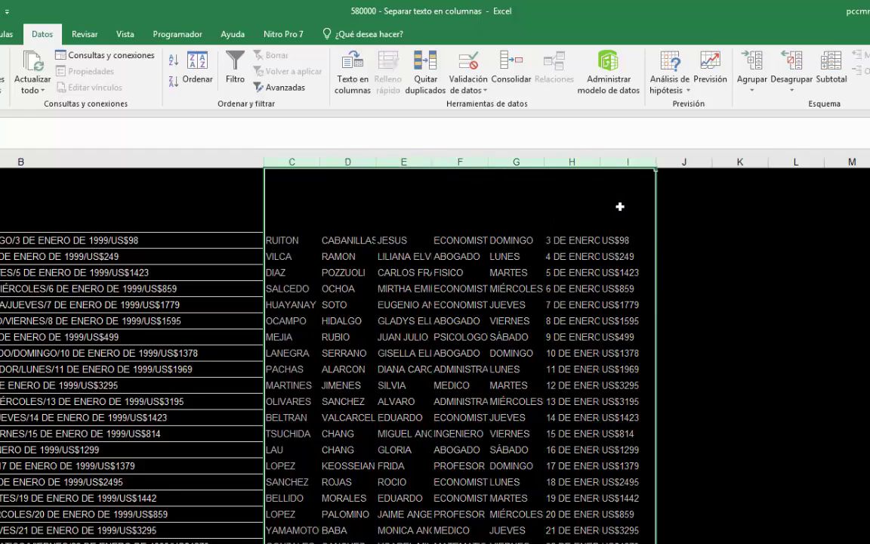
pyautogui.doubleClick(320, 162)
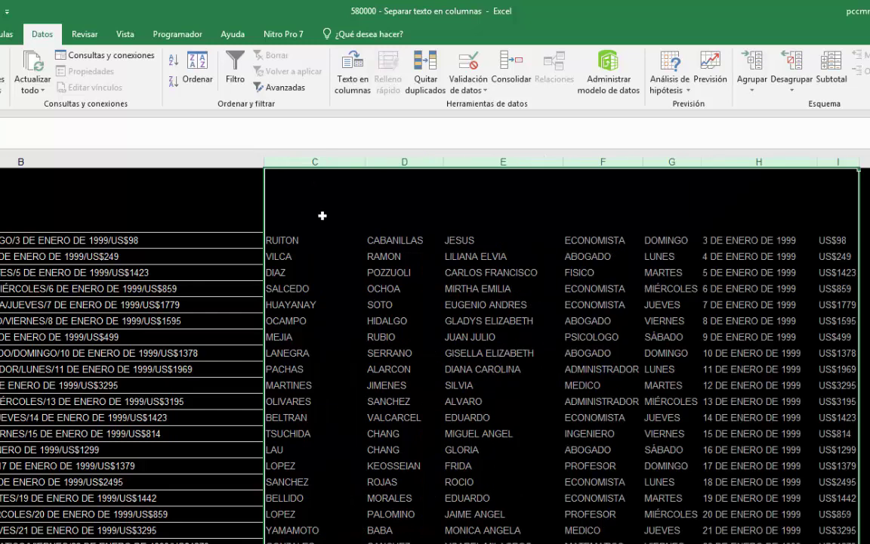
# Review the separated fields across the third record's row, from the surnames to the US$ amount
pyautogui.click(437, 306)
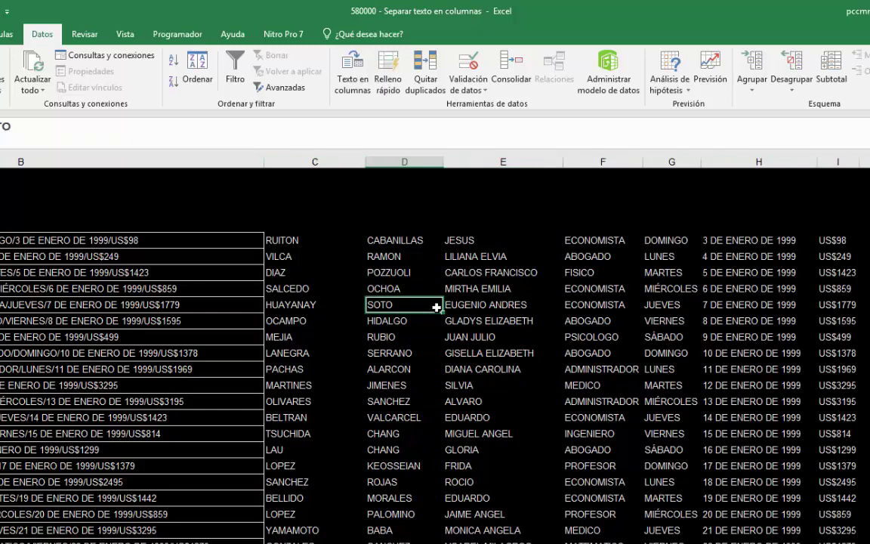
pyautogui.press('Up')
pyautogui.press('Up')
pyautogui.press('Right')
pyautogui.press('Right')
pyautogui.press('Right')
pyautogui.press('Right')
pyautogui.press('Right')
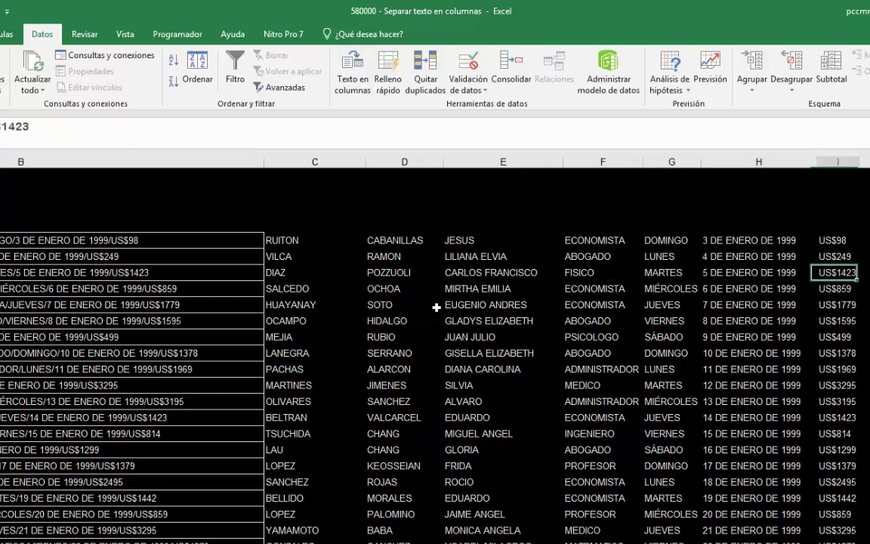
pyautogui.press('Right')
pyautogui.press('Right')
pyautogui.press('Right')
pyautogui.press('Right')
pyautogui.press('Right')
pyautogui.press('Left')
pyautogui.press('Left')
pyautogui.press('Left')
pyautogui.press('Left')
pyautogui.press('Left')
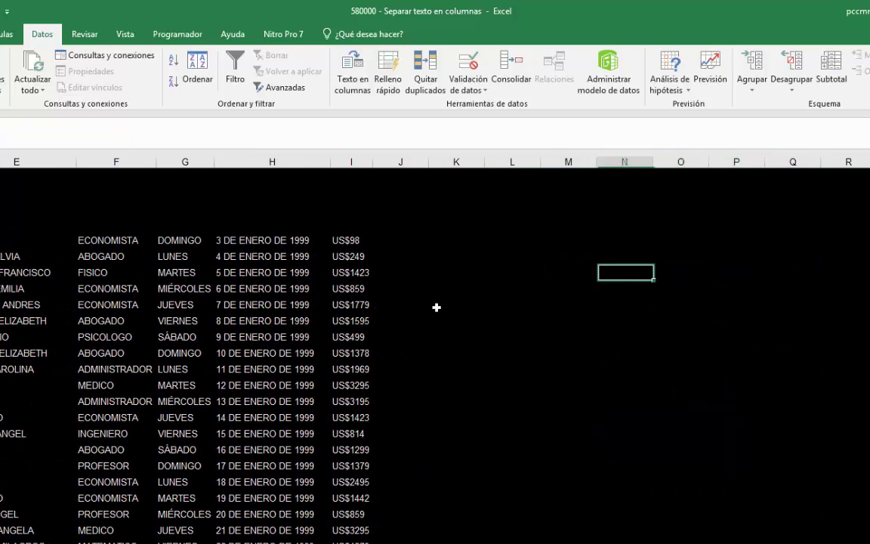
# Examine the first record's weekday, date and US$ amount in columns G through I for their data types
pyautogui.press('Left')
pyautogui.press('Up')
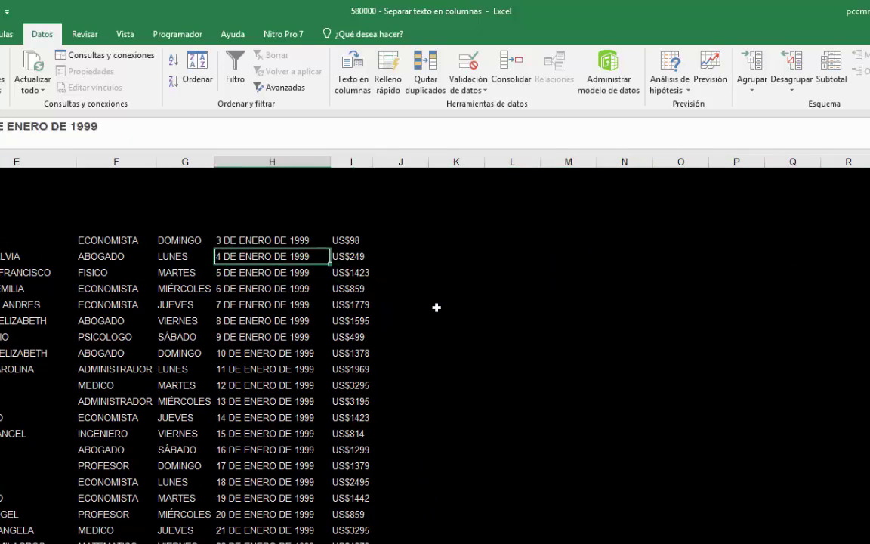
pyautogui.press('Up')
pyautogui.press('Left')
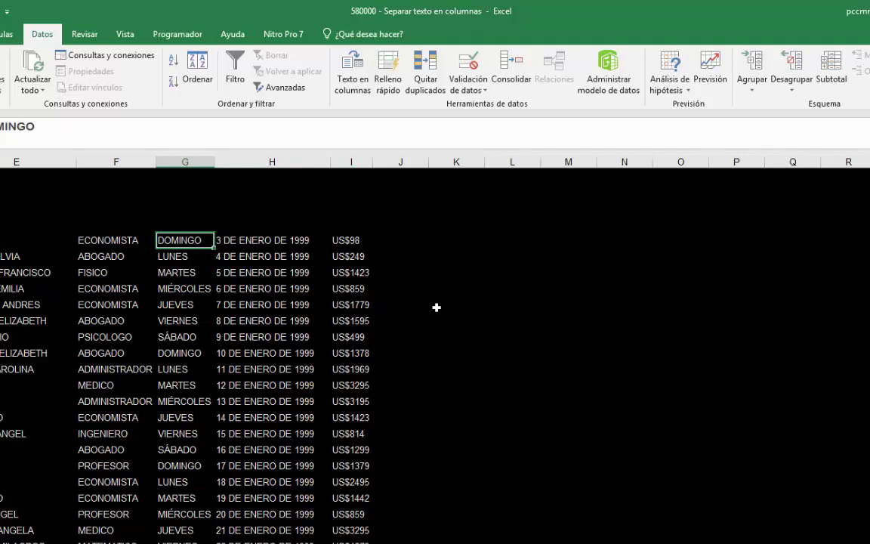
pyautogui.press('Right')
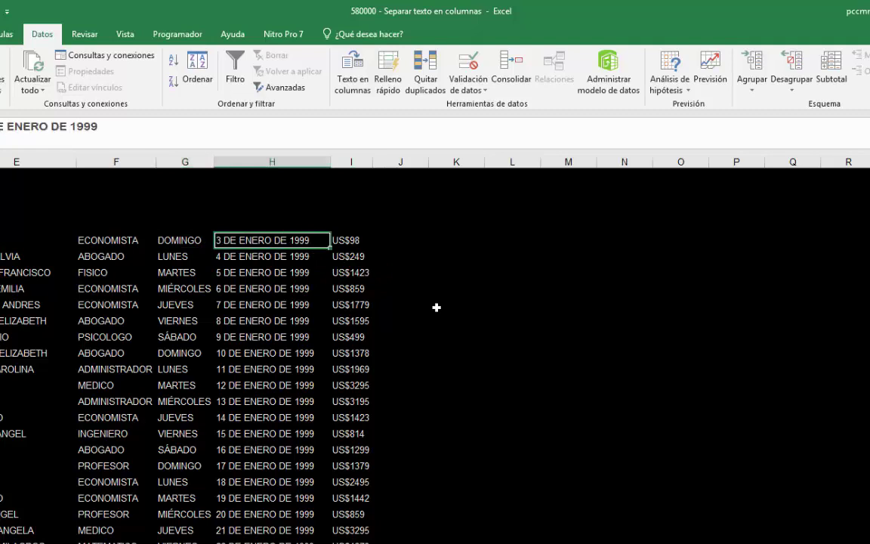
pyautogui.press('Right')
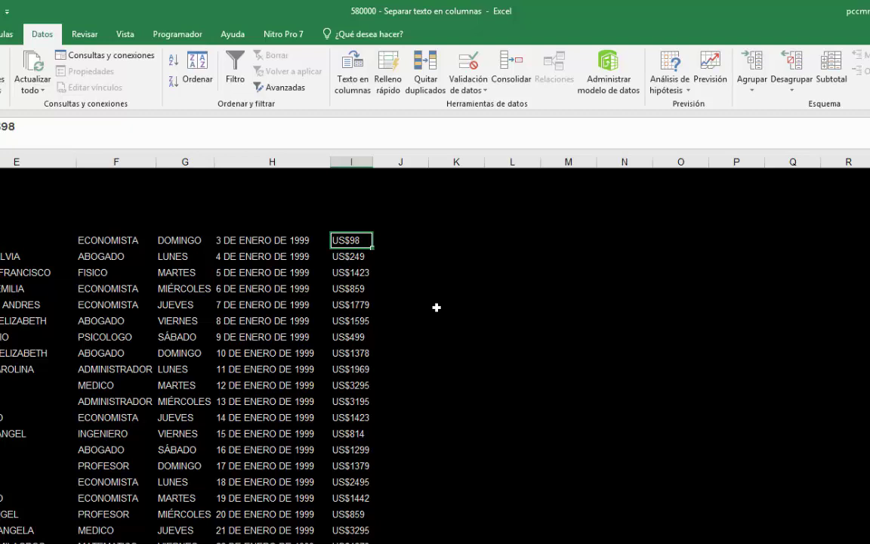
pyautogui.press('Down')
pyautogui.press('Up')
pyautogui.press('Down')
pyautogui.press('Up')
pyautogui.press('Right')
pyautogui.press('Right')
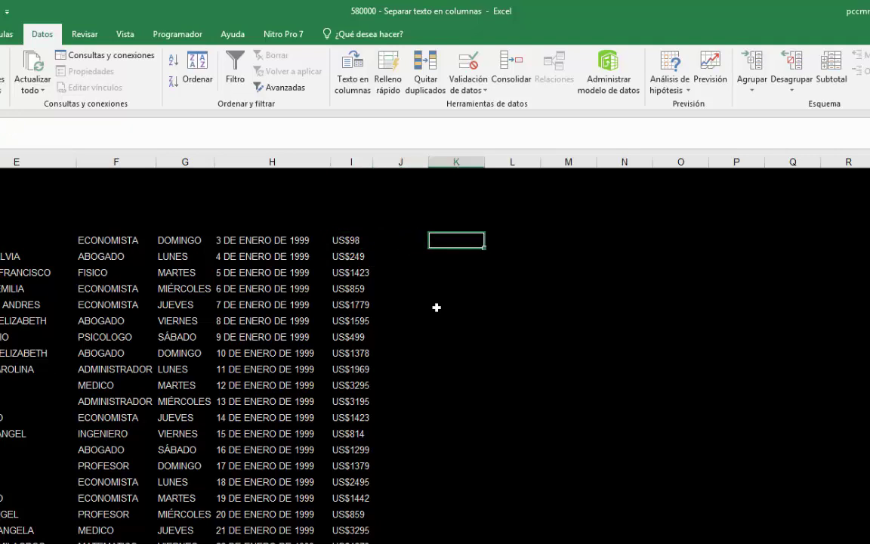
# Test adding the first two US$ amounts in cell K5 with the formula =I5+I6, and clear the cell
pyautogui.write('=')
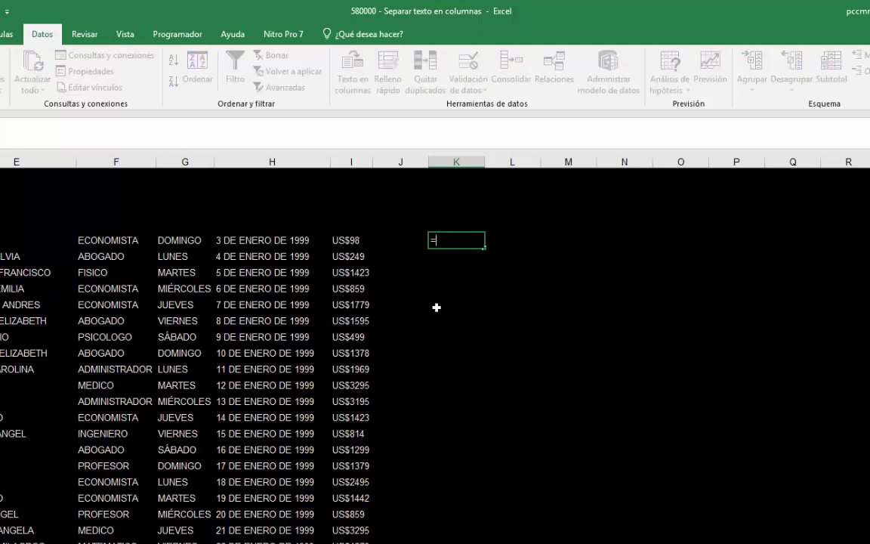
pyautogui.press('Left')
pyautogui.press('Left')
pyautogui.write('+')
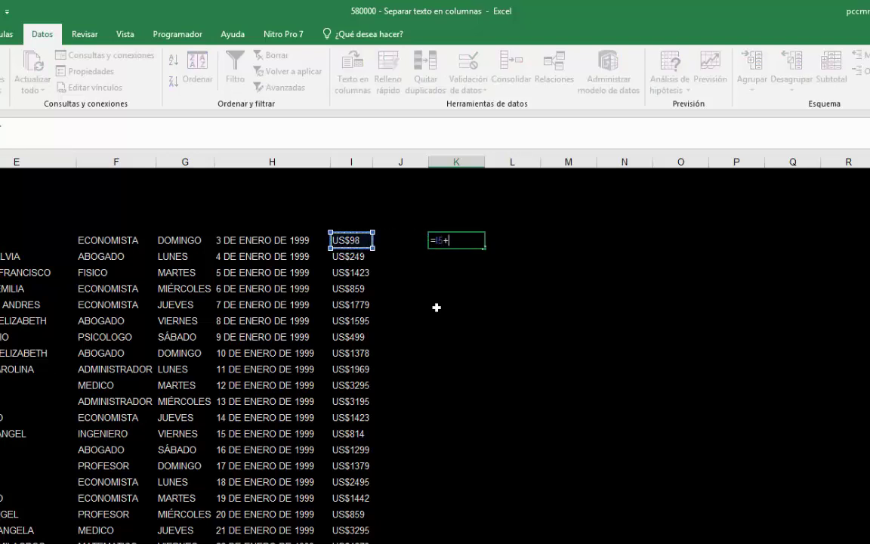
pyautogui.press('Down')
pyautogui.press('Left')
pyautogui.press('Left')
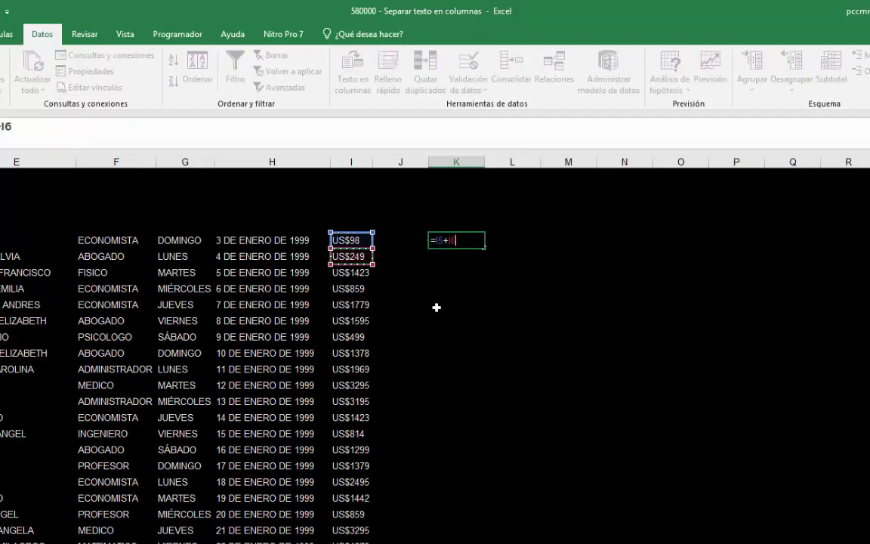
pyautogui.press('Return')
pyautogui.press('Up')
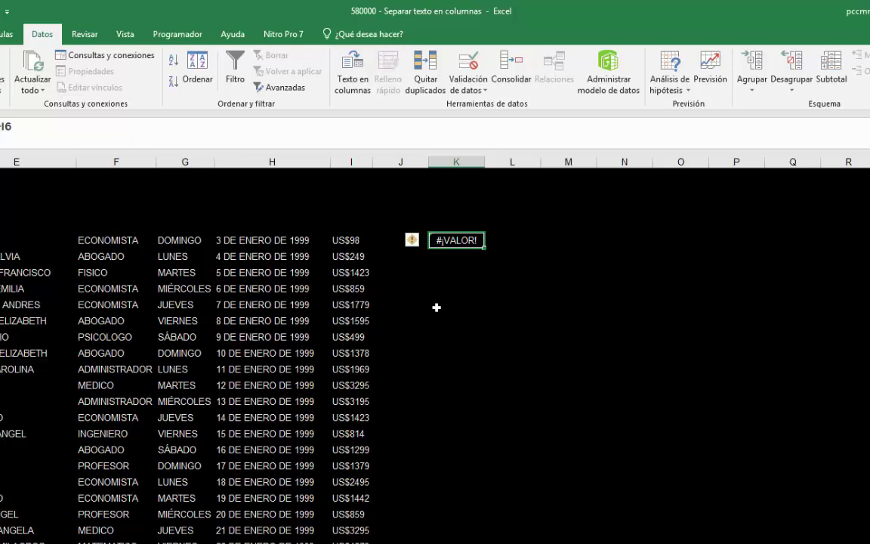
pyautogui.press('Delete')
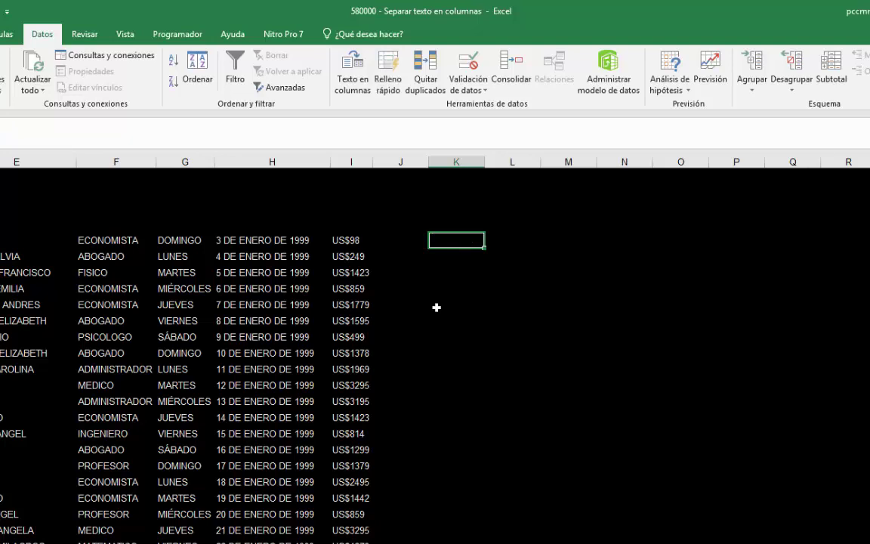
# Test summing the first two US$ amounts in cell K5 with =SUMA(I5:I6), and clear the cell
pyautogui.write('=su')
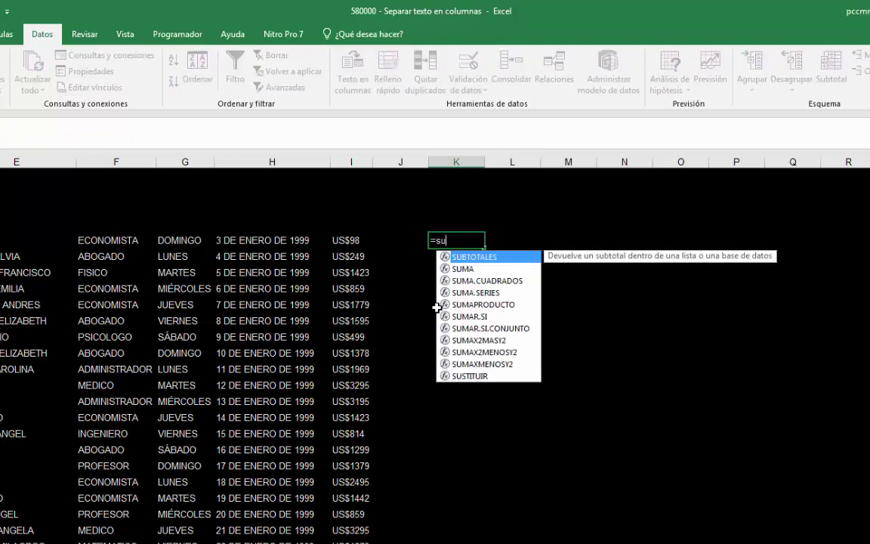
pyautogui.write('ma(')
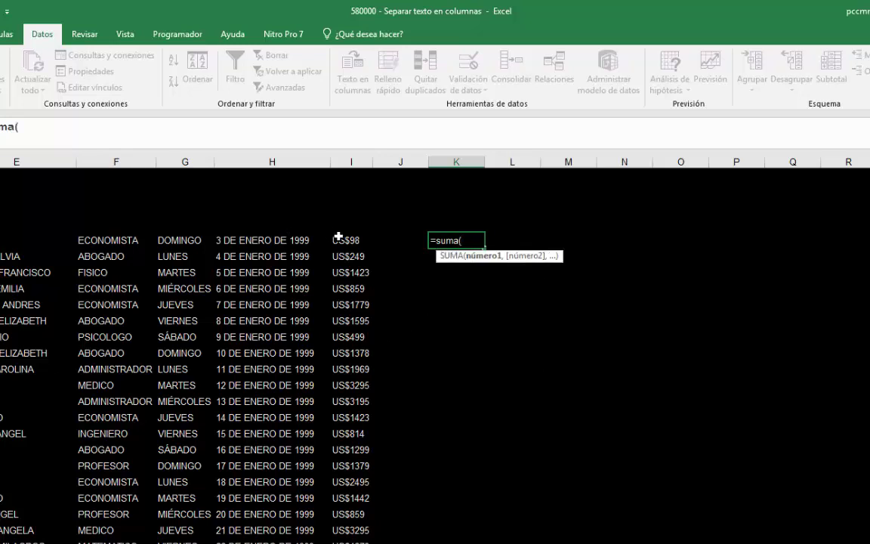
pyautogui.moveTo(338, 238)
pyautogui.mouseDown()
pyautogui.moveTo(351, 248)
pyautogui.moveTo(342, 249)
pyautogui.mouseUp()
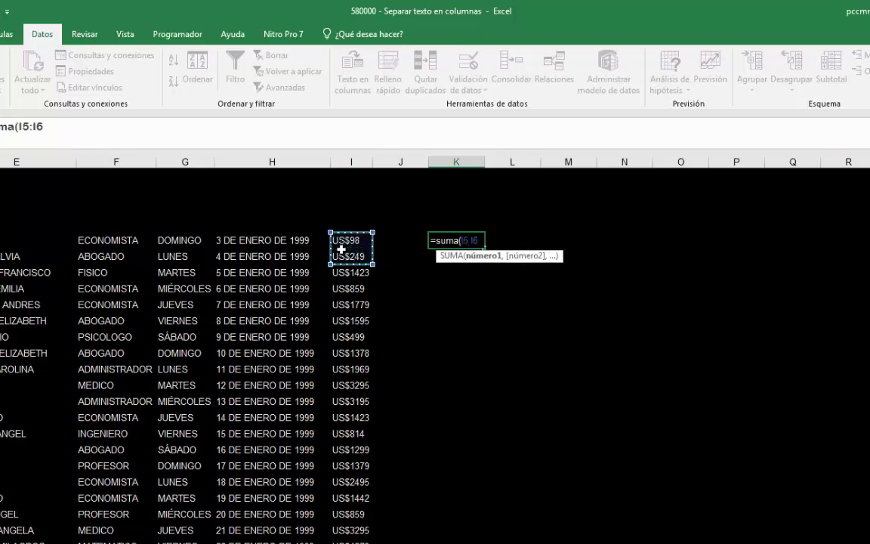
pyautogui.hotkey('ctrl', 'Return')
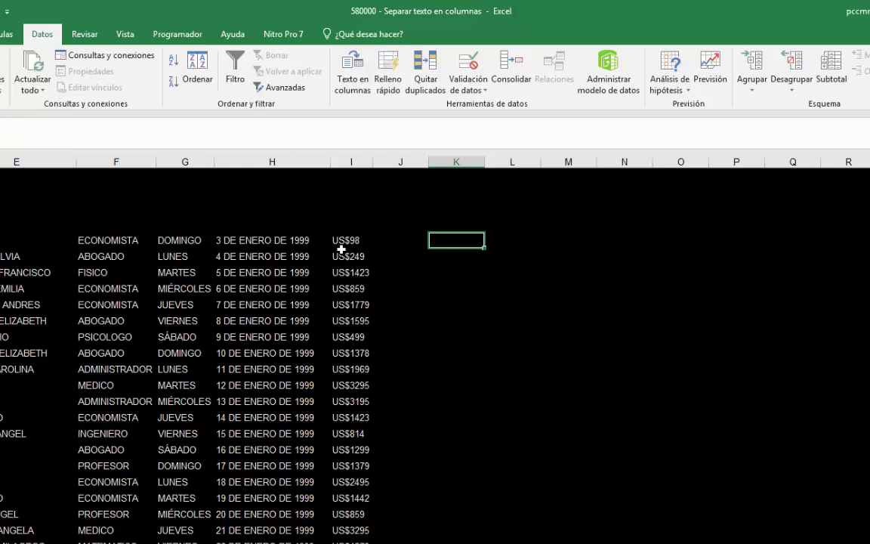
# Remove the US$ prefix from all amounts in column I by replacing every "US$" with nothing
pyautogui.press('Left')
pyautogui.press('Left')
pyautogui.press('Down')
pyautogui.press('Up')
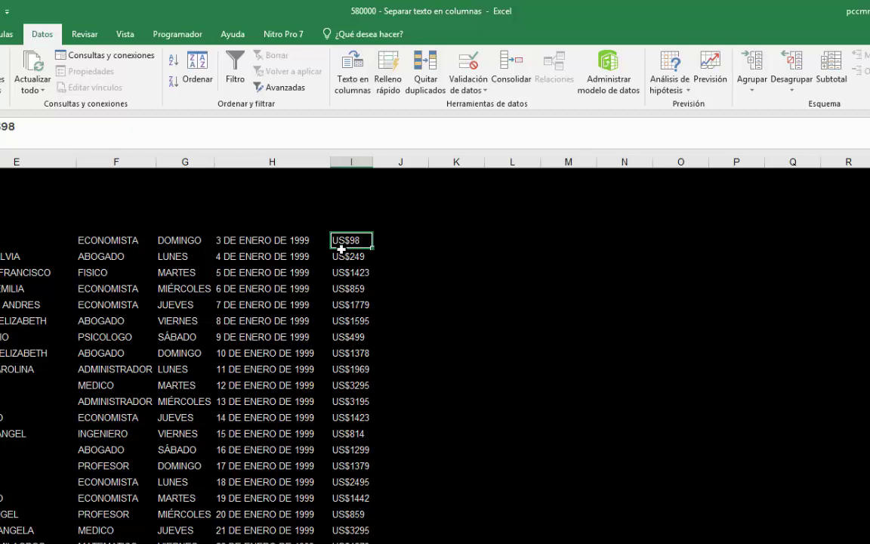
pyautogui.hotkey('ctrl', 'shift', 'Down')
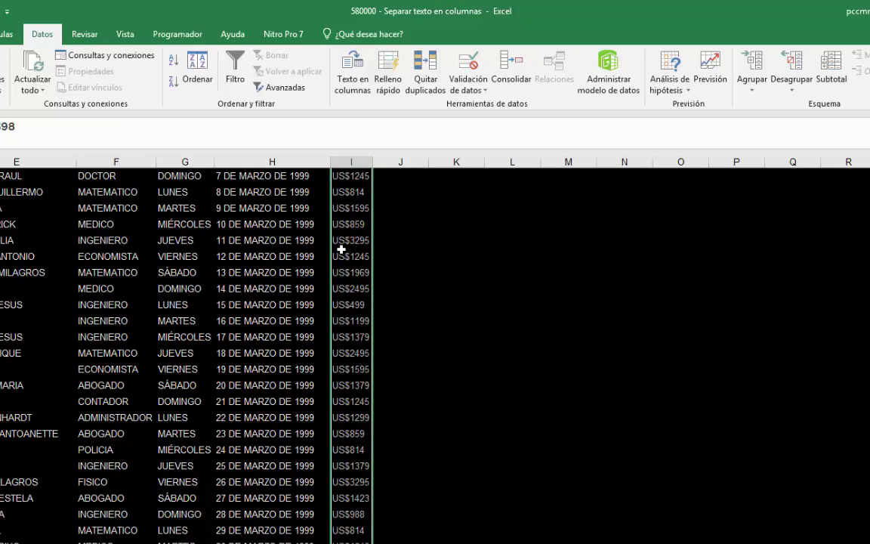
pyautogui.hotkey('ctrl', 'l')
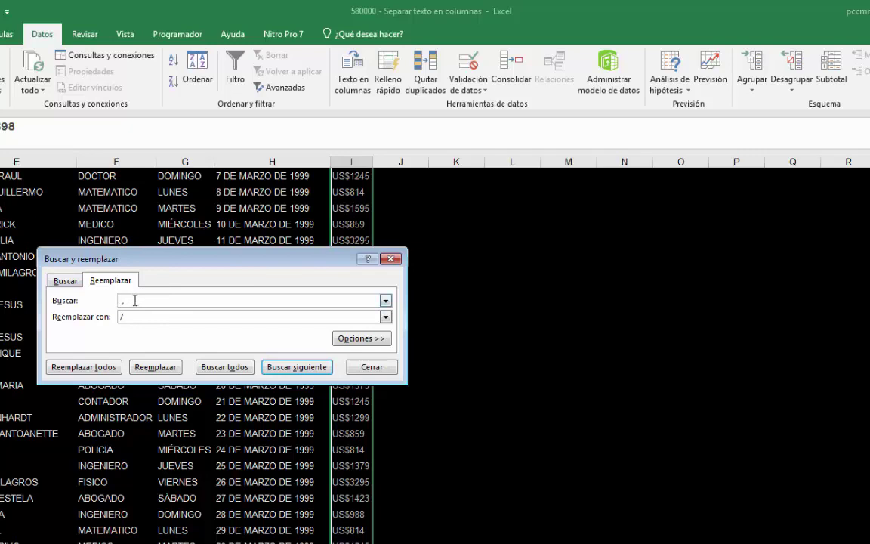
pyautogui.click(134, 301)
pyautogui.press('BackSpace')
pyautogui.write('US')
pyautogui.write('$')
pyautogui.press('BackSpace')
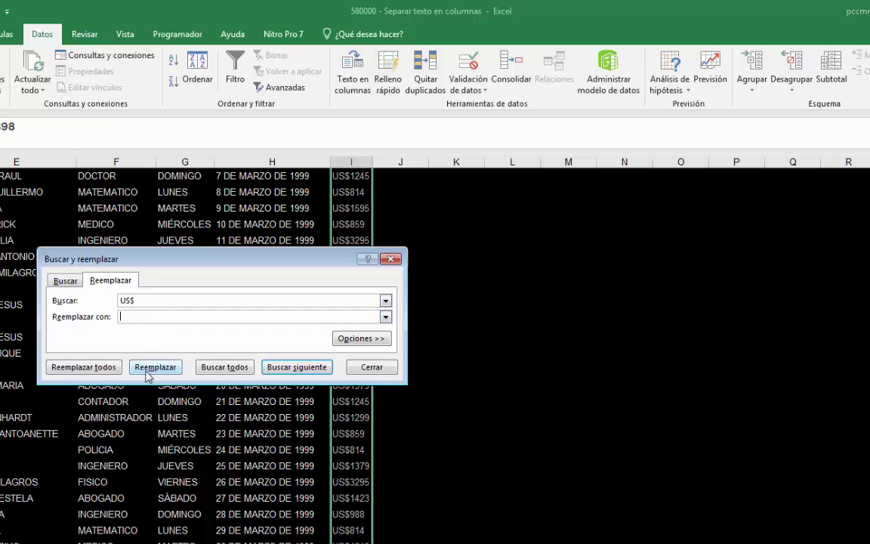
pyautogui.click(84, 367)
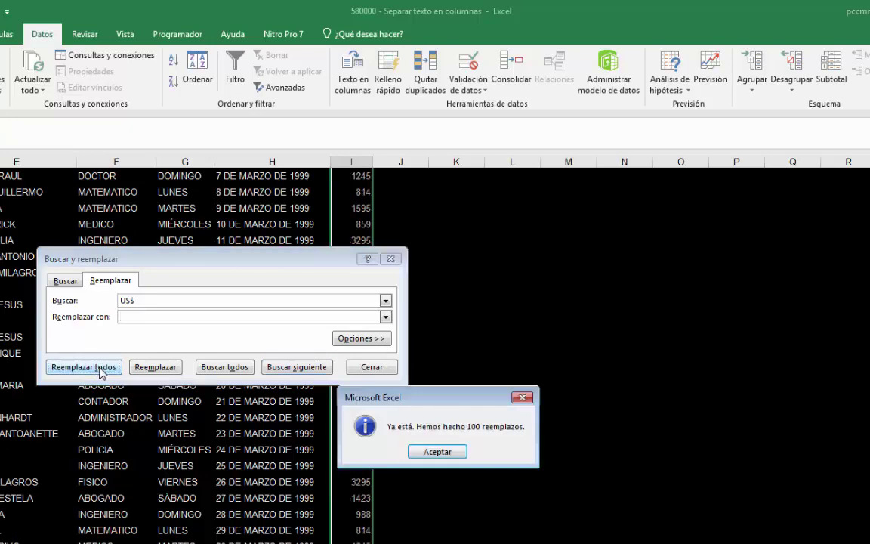
pyautogui.click(437, 452)
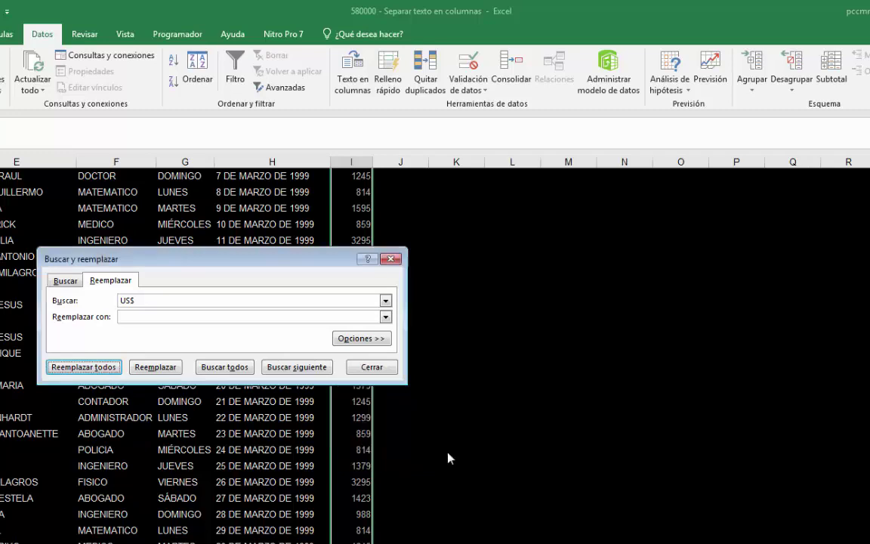
pyautogui.click(391, 259)
pyautogui.click(390, 259)
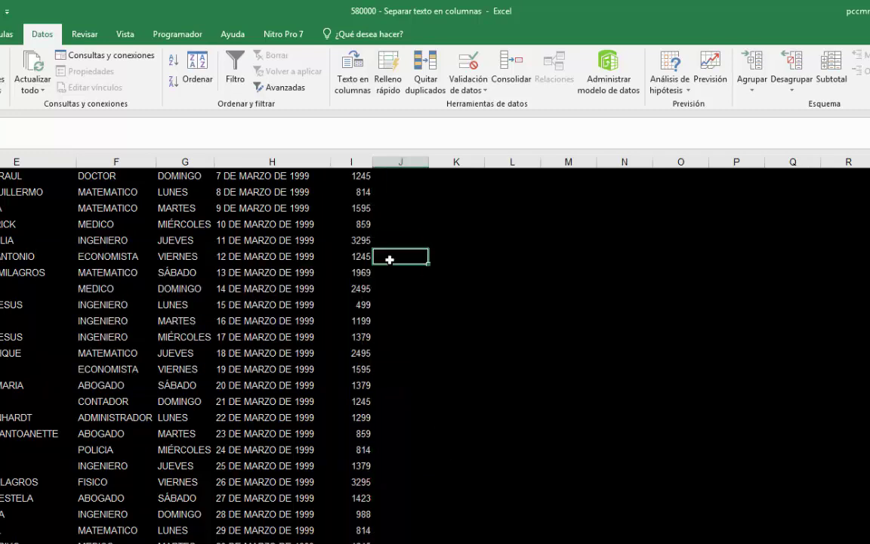
# Test adding the first two cleaned amounts in cell J5 with the formula =I5+I6, and clear the cell
pyautogui.scroll(10, 389, 259)
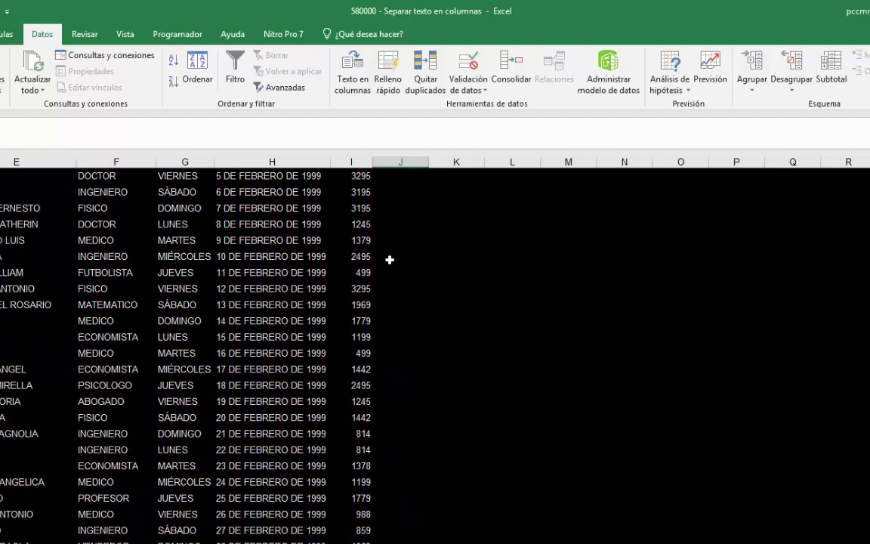
pyautogui.scroll(9, 390, 259)
pyautogui.click(381, 257)
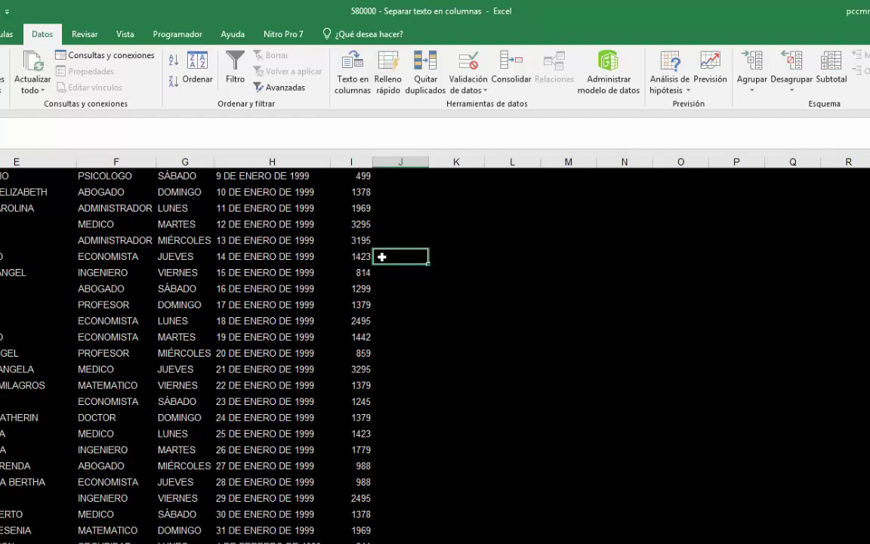
pyautogui.press('Left')
pyautogui.hotkey('ctrl', 'Up')
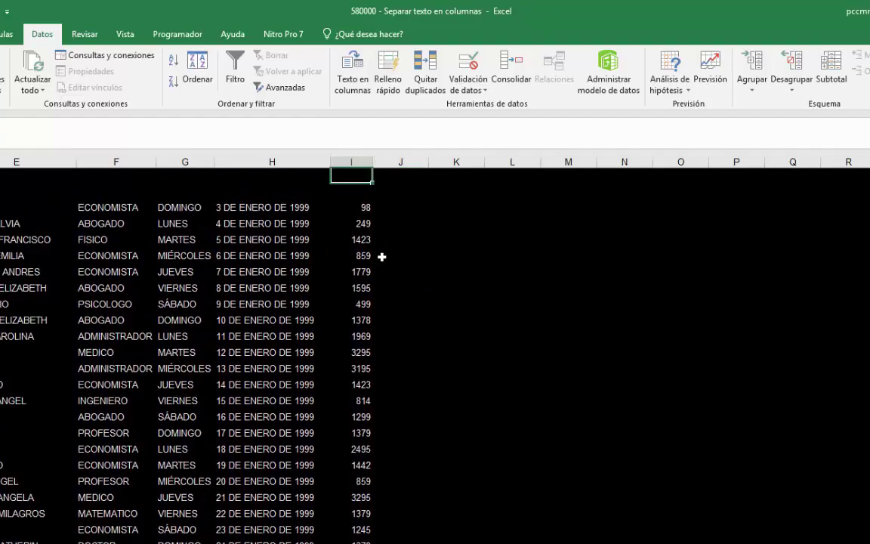
pyautogui.hotkey('ctrl', 'Up')
pyautogui.press('Down')
pyautogui.press('Right')
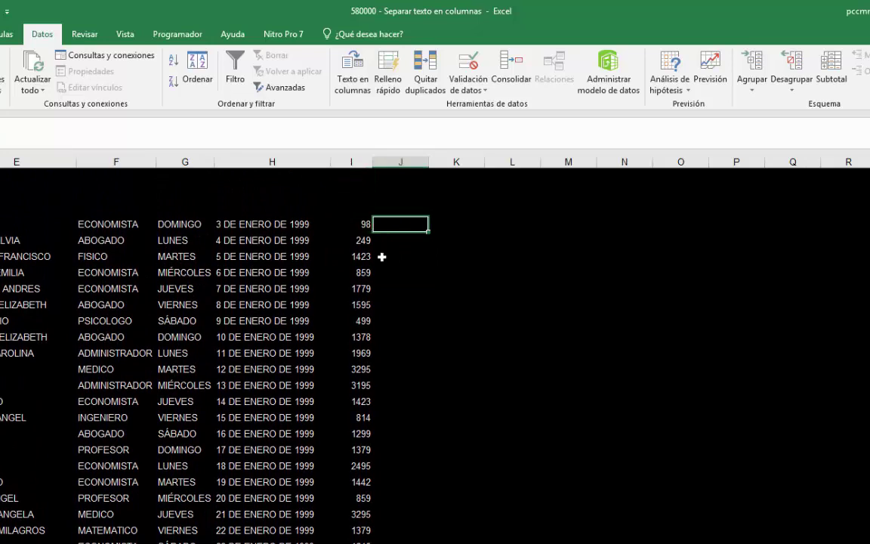
pyautogui.write('=')
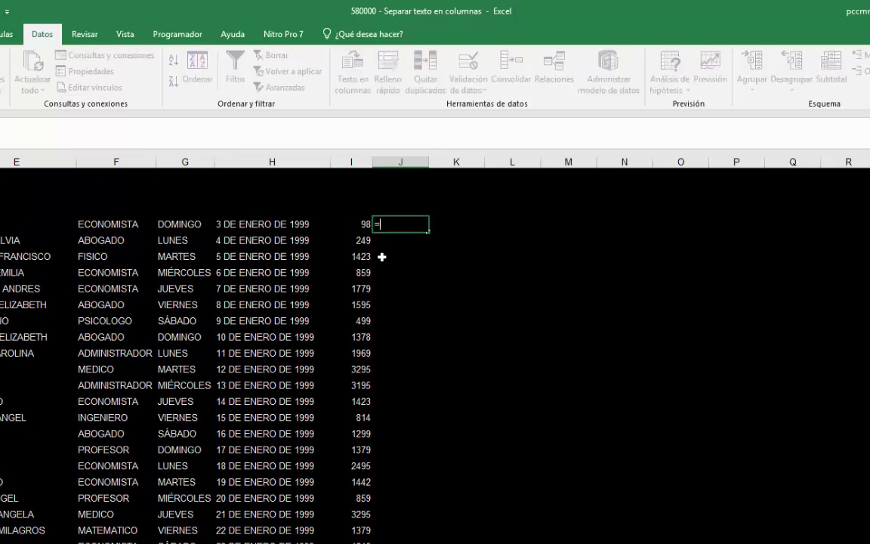
pyautogui.press('Left')
pyautogui.write('+')
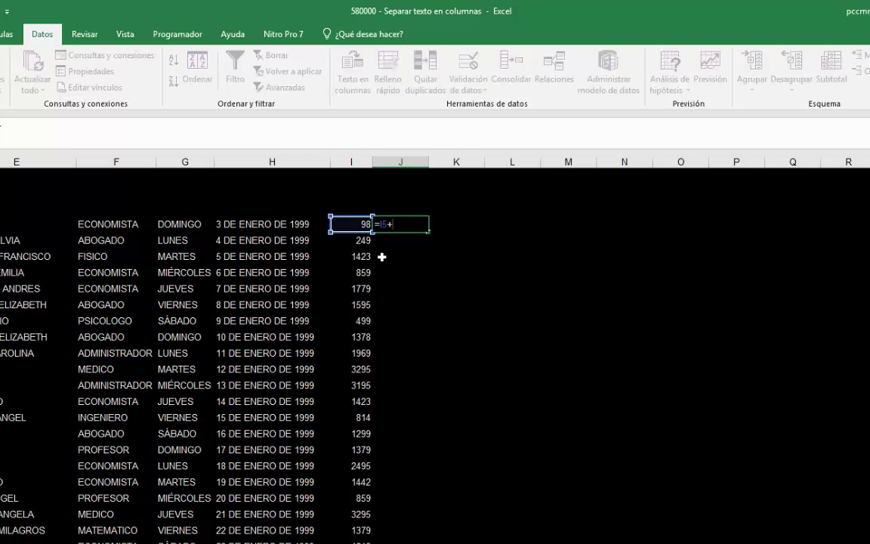
pyautogui.press('Left')
pyautogui.press('Down')
pyautogui.press('Return')
pyautogui.press('Up')
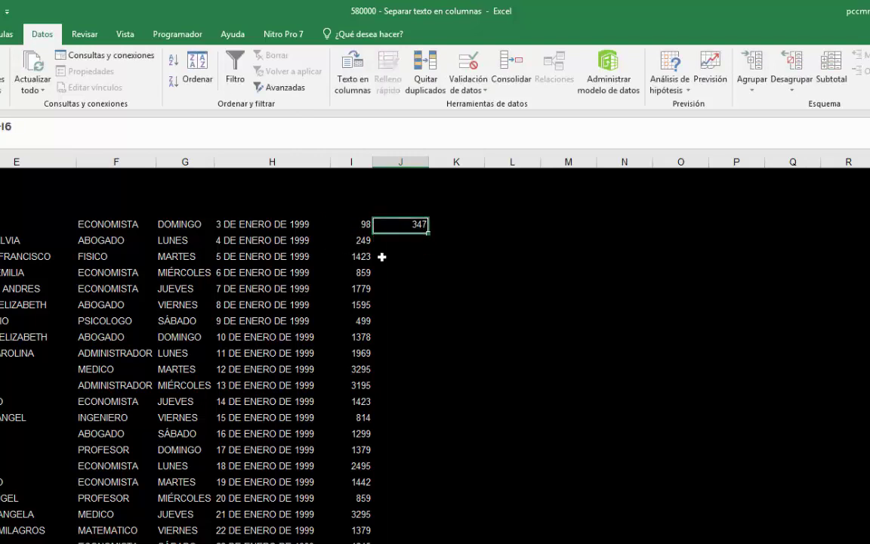
pyautogui.press('Delete')
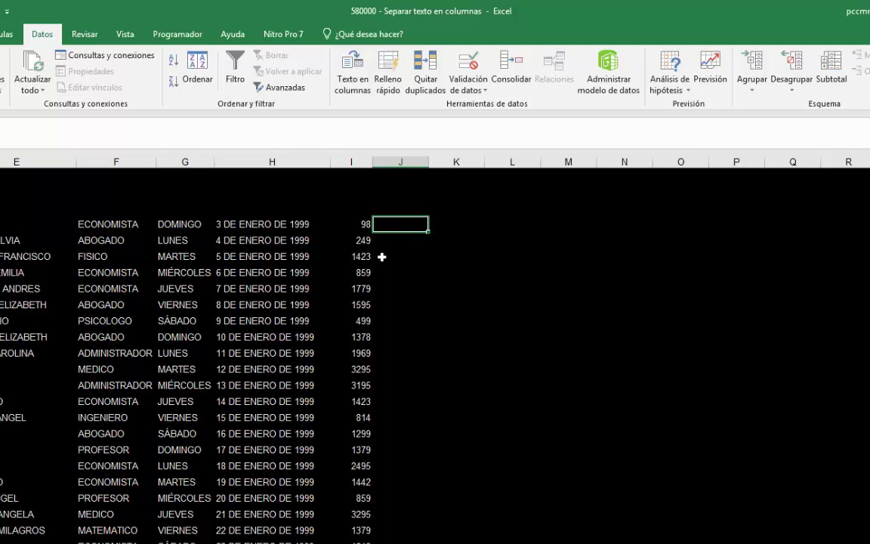
# Test summing the first two cleaned amounts in cell J5 with =SUMA(I5:I6), and clear the cell
pyautogui.write('=suma9')
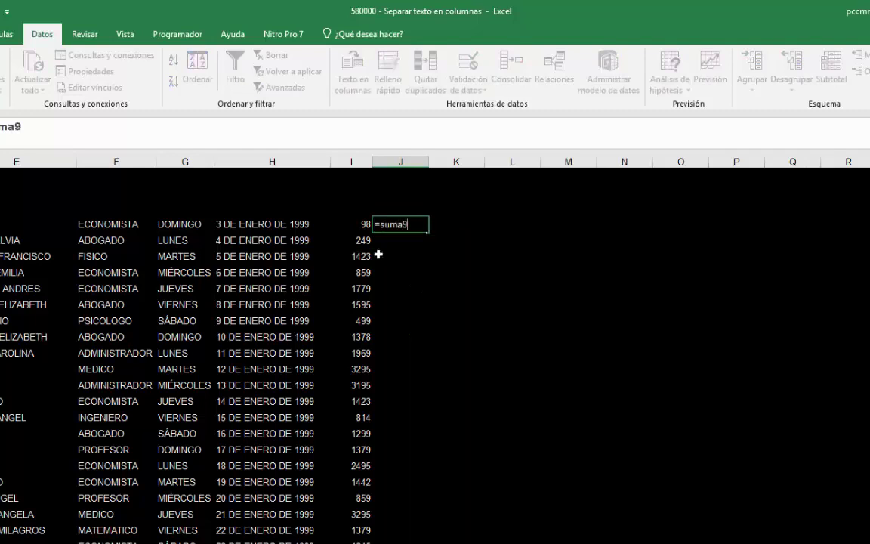
pyautogui.press('BackSpace')
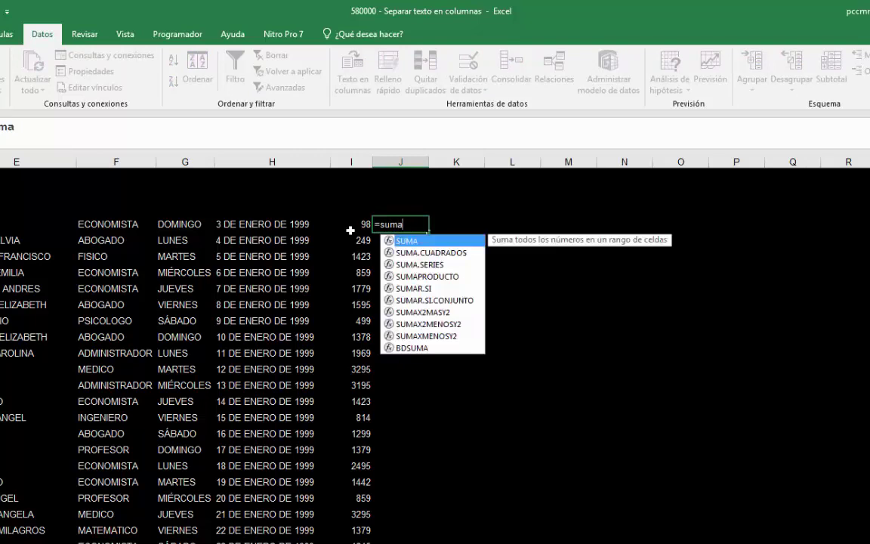
pyautogui.write('(')
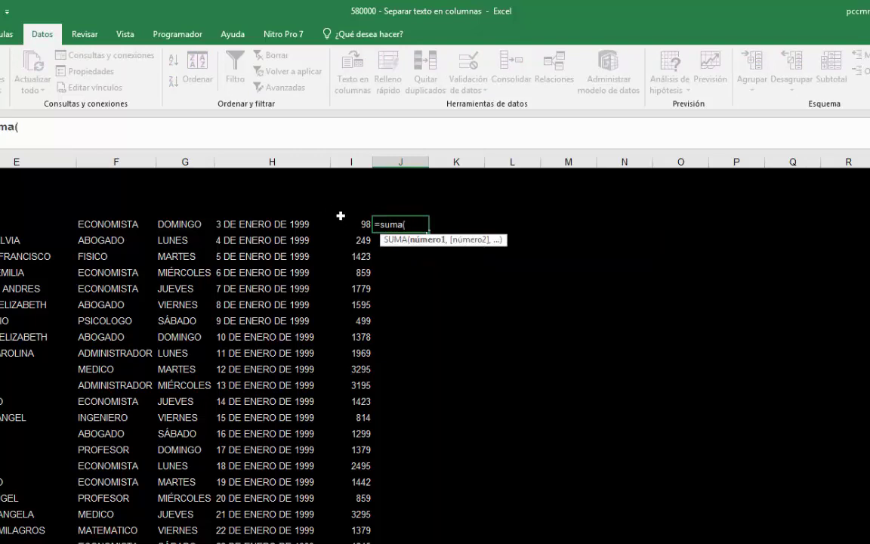
pyautogui.click(343, 224)
pyautogui.moveTo(350, 232); pyautogui.dragTo(349, 238)
pyautogui.press('Return')
pyautogui.press('Up')
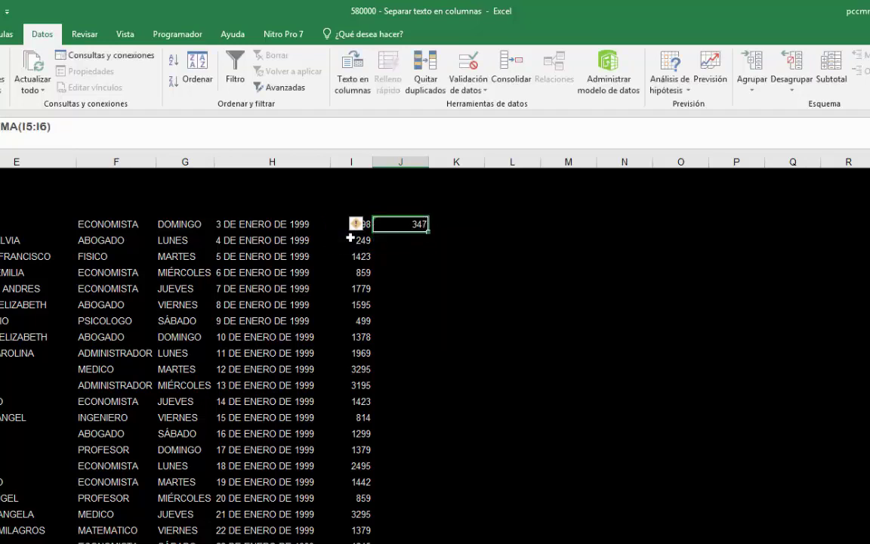
pyautogui.press('Delete')
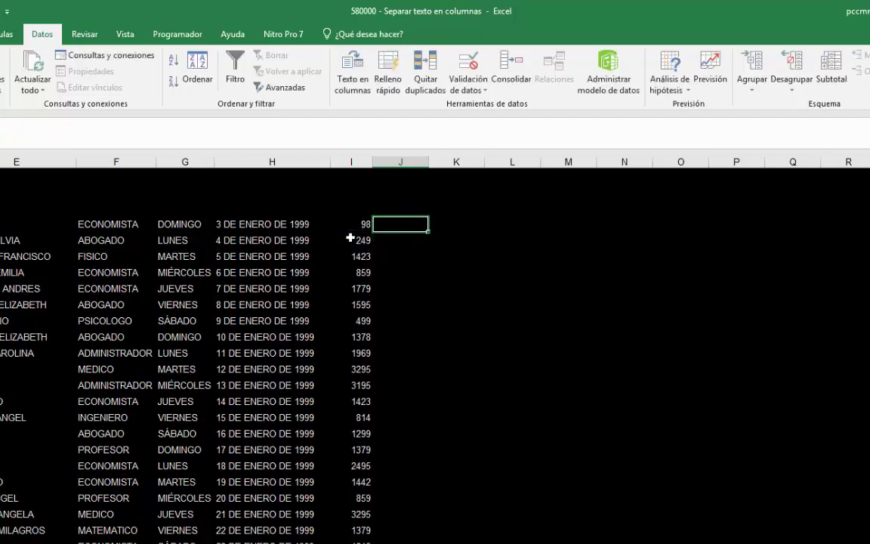
# Convert the text dates in column H by replacing every "DE", including its leading space, with a slash (/)
pyautogui.press('Left')
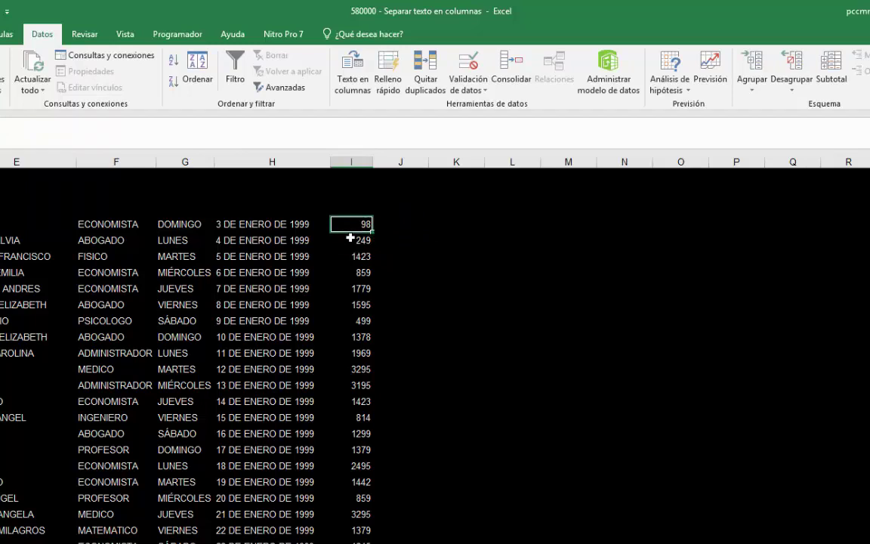
pyautogui.press('Left')
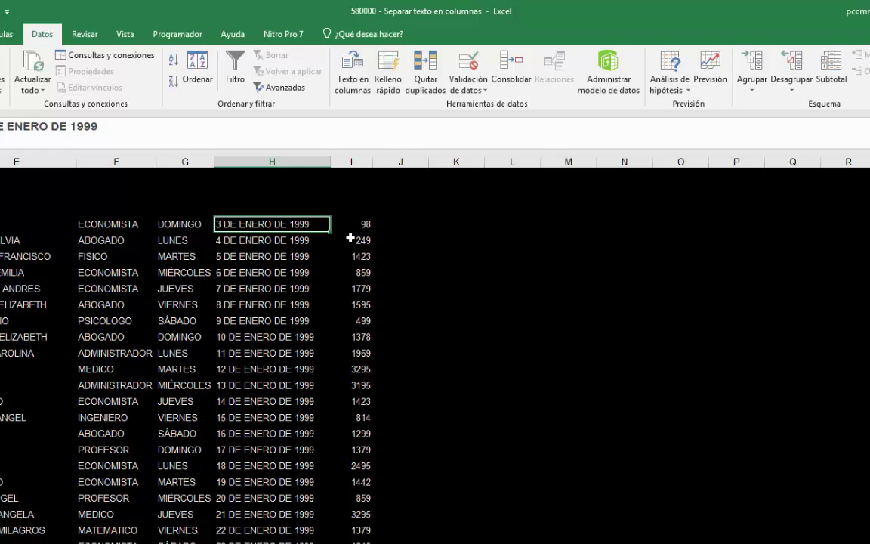
pyautogui.press('Down')
pyautogui.press('Up')
pyautogui.hotkey('ctrl', 'shift', 'Down')
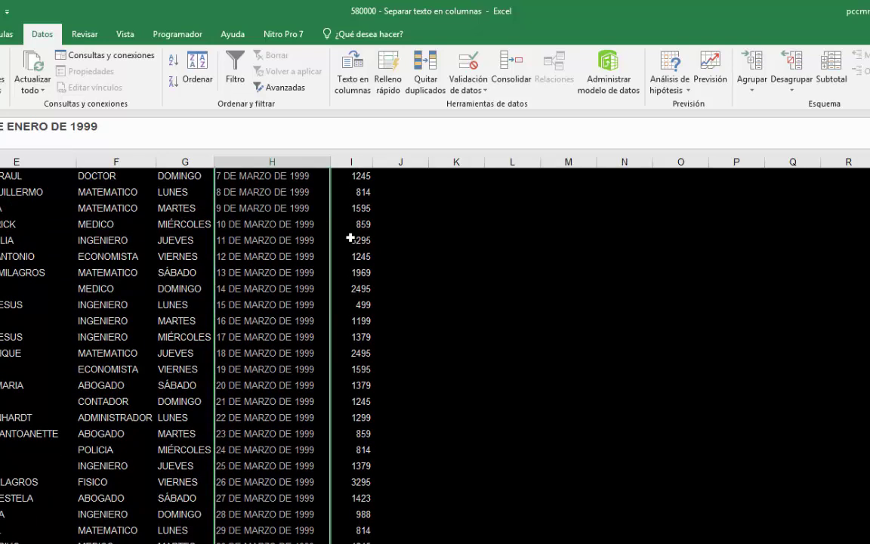
pyautogui.hotkey('ctrl', 'h')
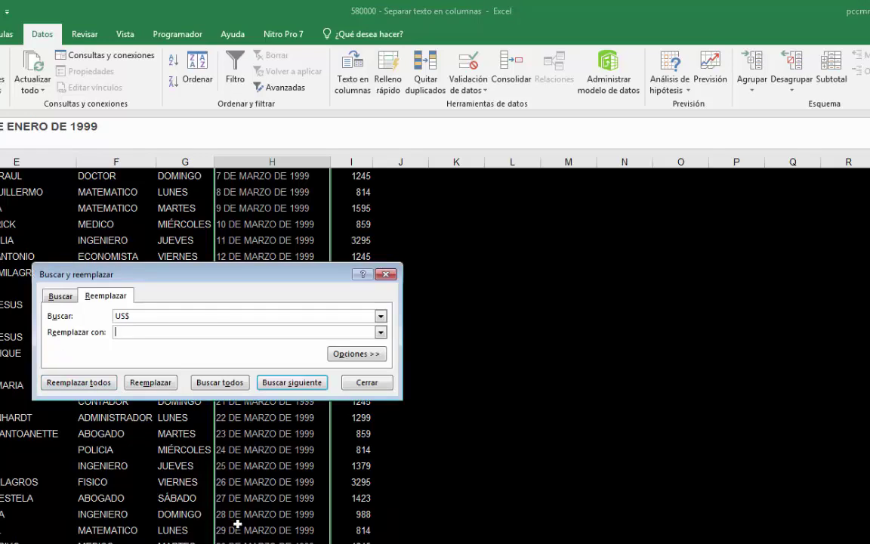
pyautogui.doubleClick(144, 318)
pyautogui.press('Delete')
pyautogui.write('DE')
pyautogui.click(63, 383)
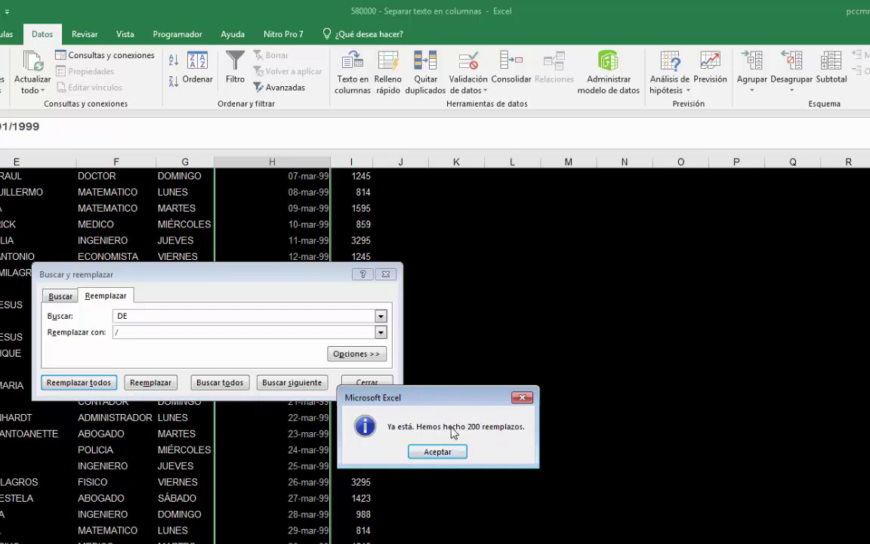
pyautogui.click(442, 452)
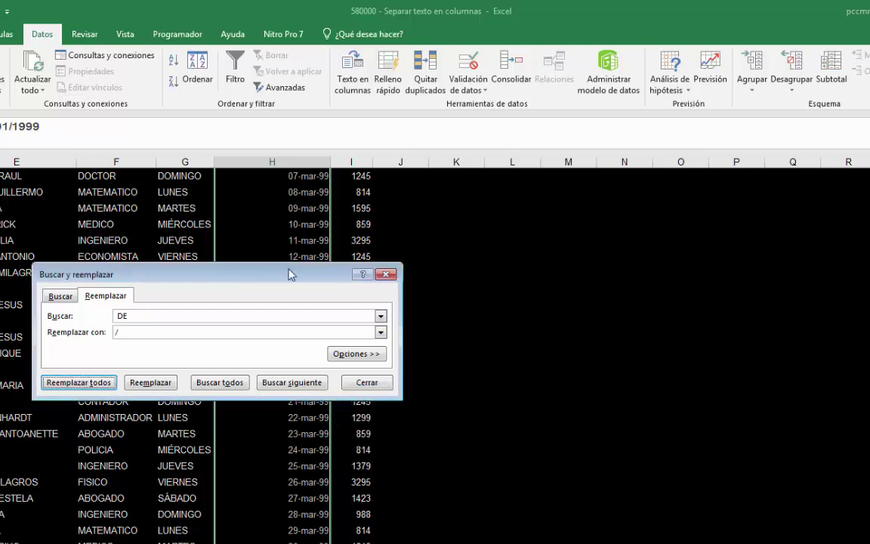
# Close Find and Replace and review the converted dates and amounts in columns H and I back up to the first record
pyautogui.click(385, 274)
pyautogui.click(394, 276)
pyautogui.scroll(5, 390, 273)
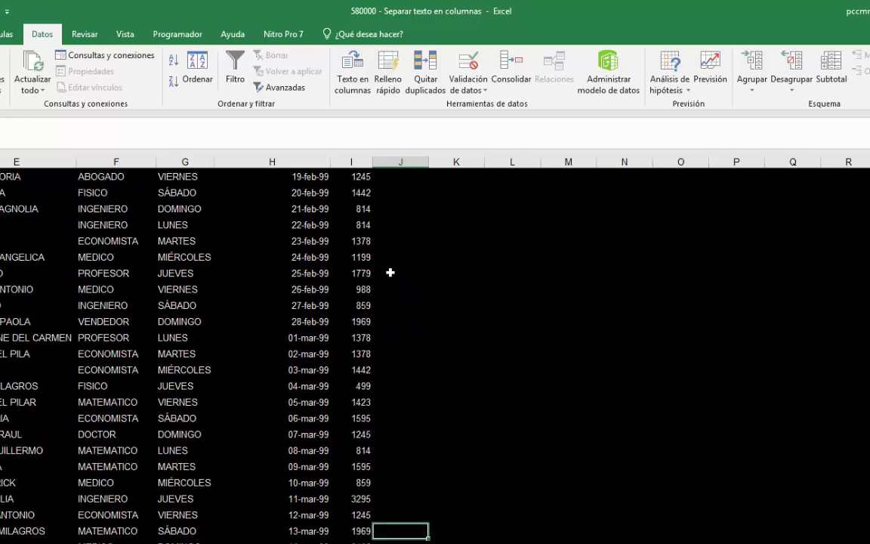
pyautogui.scroll(9, 390, 273)
pyautogui.press('Left')
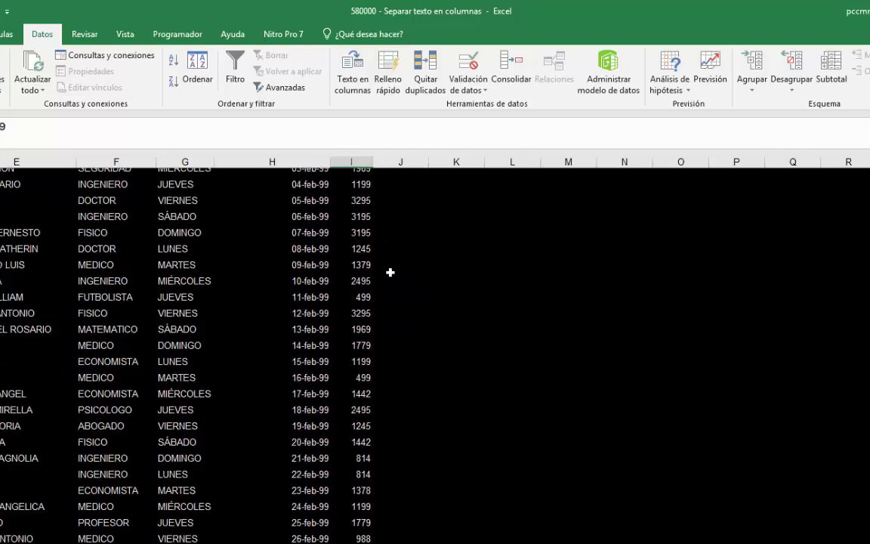
pyautogui.hotkey('ctrl', 'Up')
pyautogui.hotkey('ctrl', 'Up')
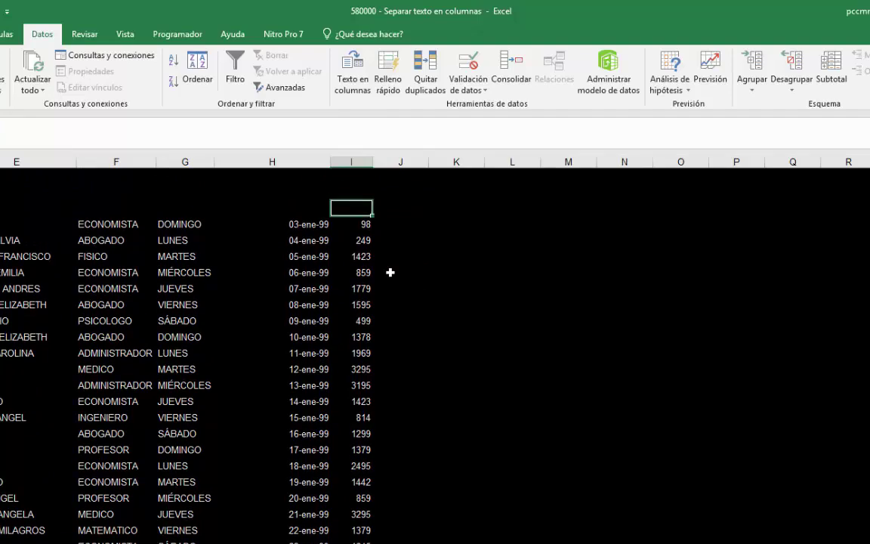
pyautogui.press('Left')
pyautogui.press('Down')
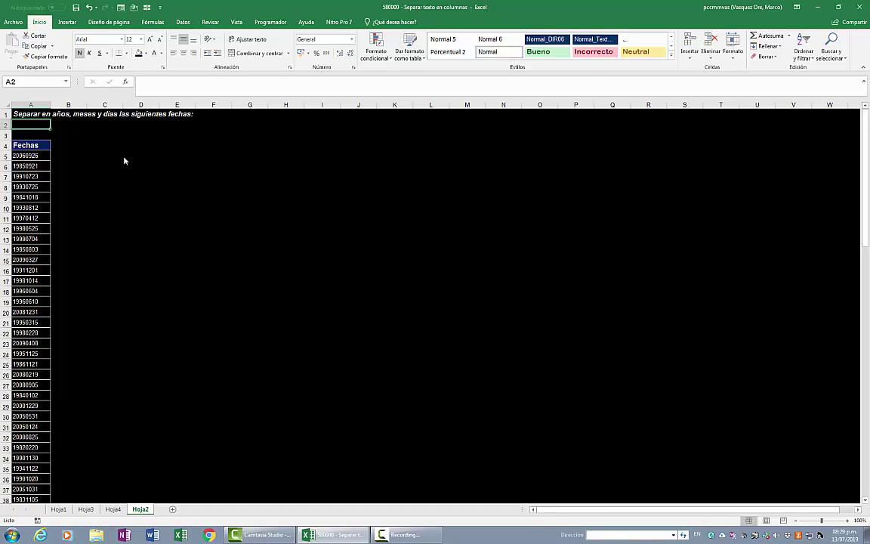
# On sheet Hoja2, examine the year, month and day digits of the entries in the Fechas column
pyautogui.press('Down')
pyautogui.press('Down')
pyautogui.press('Down')
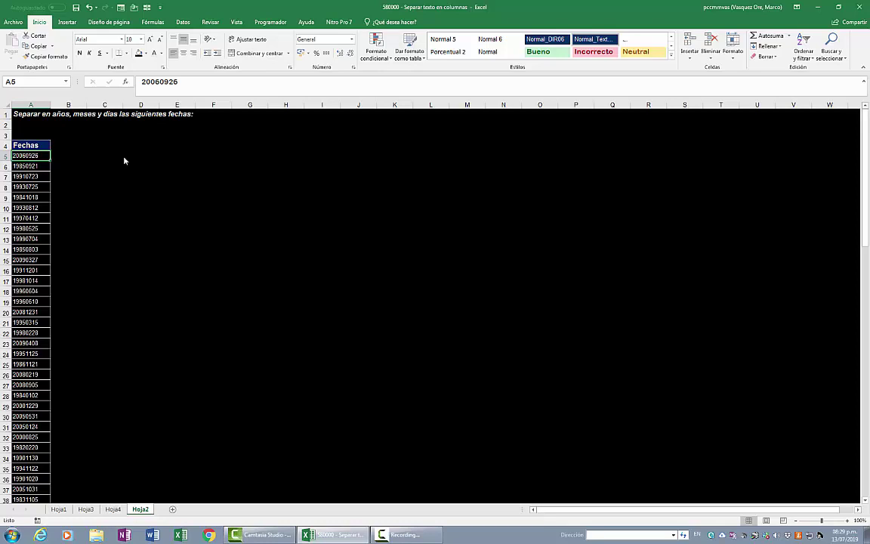
pyautogui.press('Down')
pyautogui.press('Down')
pyautogui.press('Down')
pyautogui.press('Down')
pyautogui.press('Down')
pyautogui.press('Down')
pyautogui.press('Down')
pyautogui.press('Down')
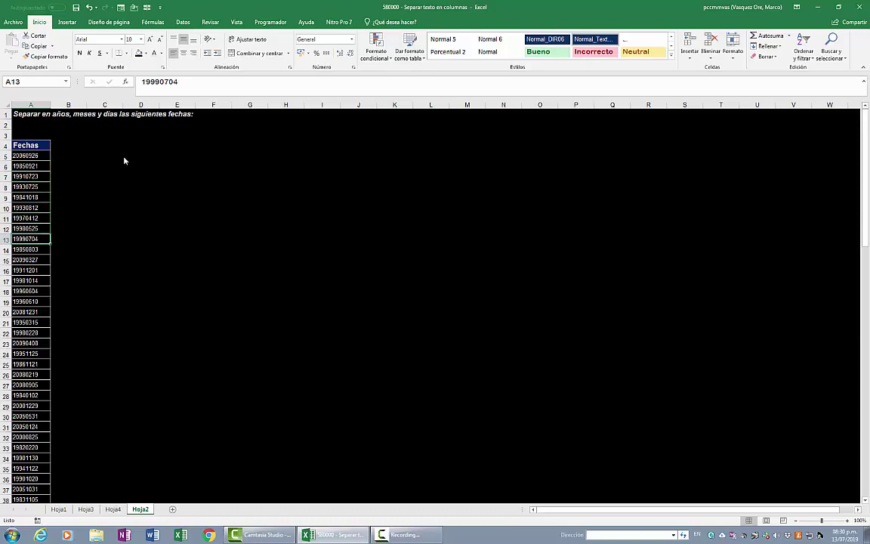
pyautogui.press('Up')
pyautogui.press('Up')
pyautogui.press('Up')
pyautogui.press('Up')
pyautogui.press('Up')
pyautogui.press('Up')
pyautogui.press('Up')
pyautogui.press('Up')
pyautogui.press('Up')
pyautogui.press('Up')
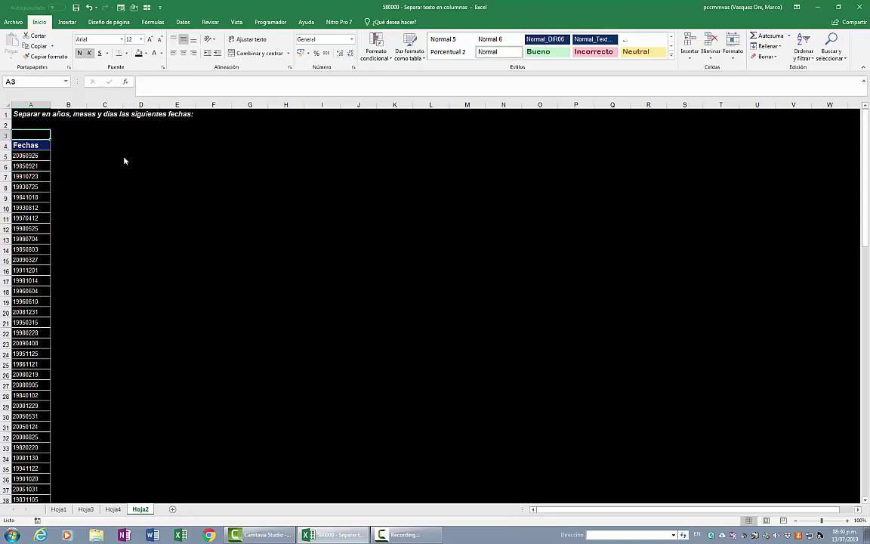
# Start Text to Columns on the dates in A5:A104, using fixed width as the original data type
pyautogui.press('Down')
pyautogui.press('Down')
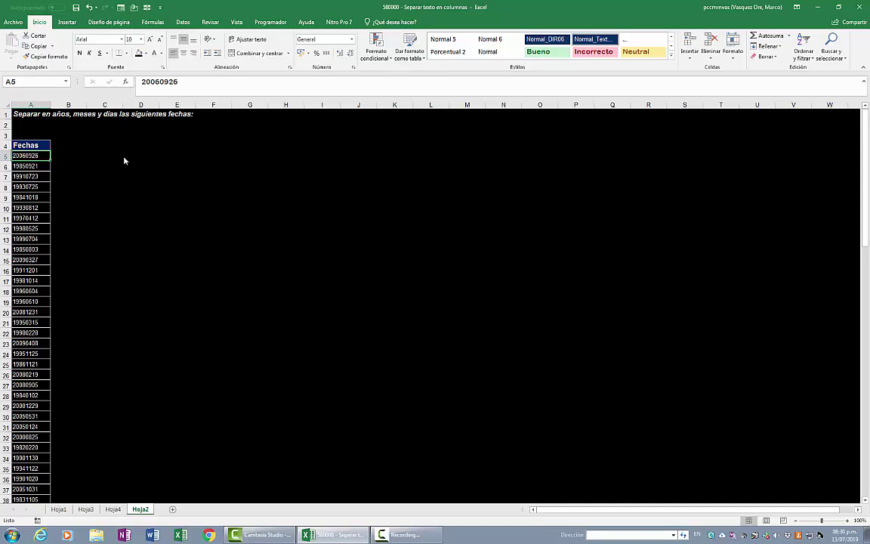
pyautogui.hotkey('ctrl', 'shift', 'Down')
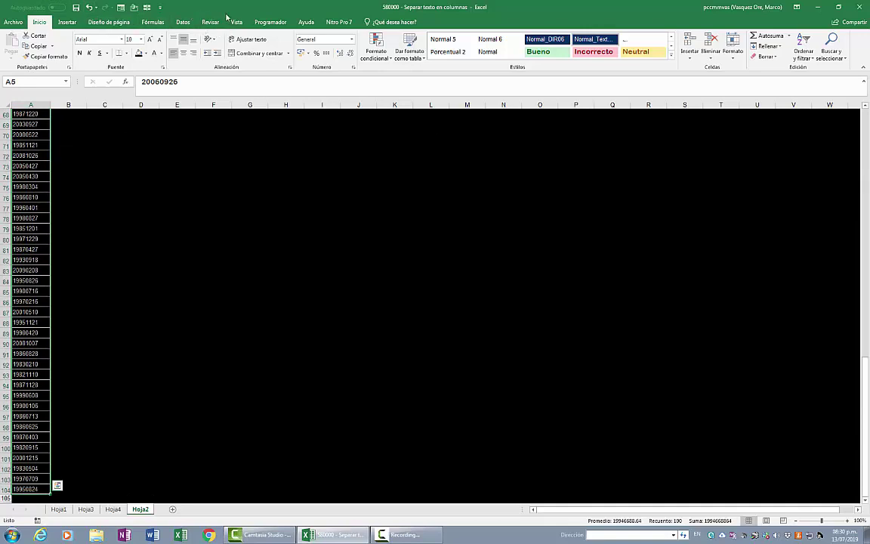
pyautogui.click(183, 22)
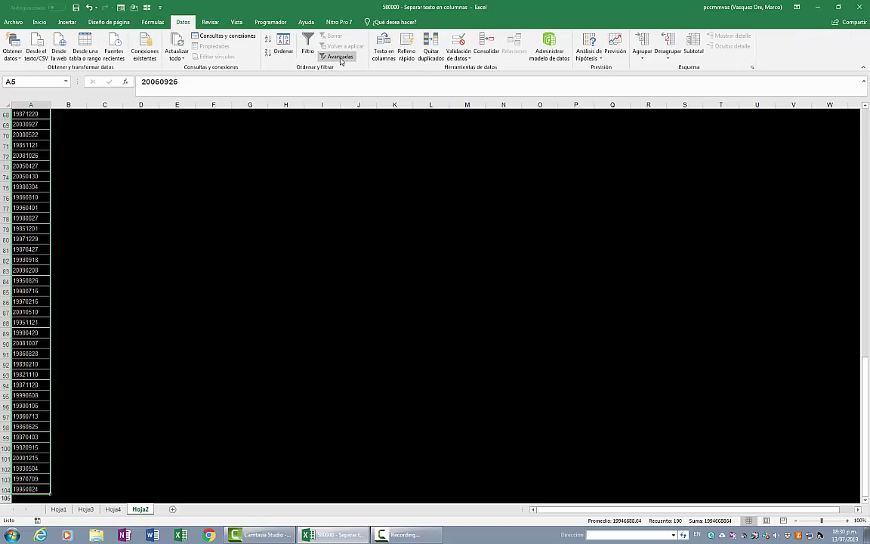
pyautogui.click(389, 61)
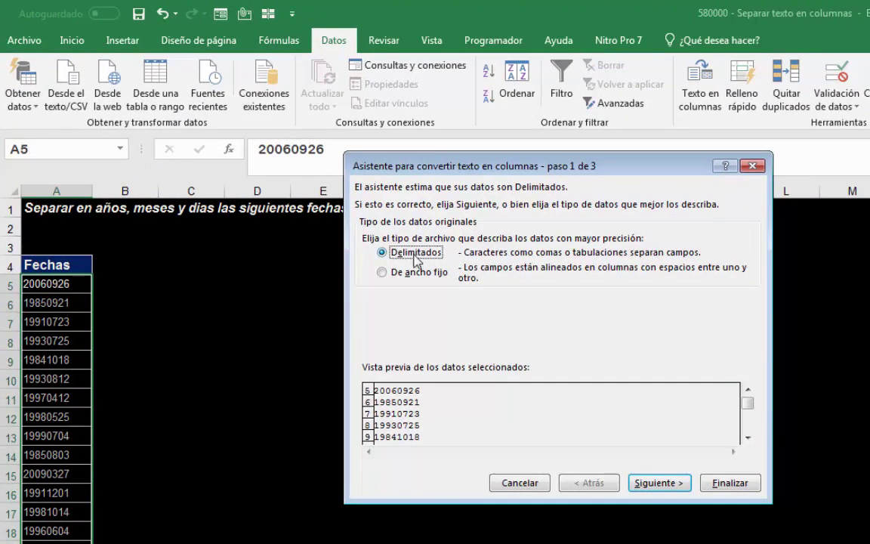
pyautogui.click(383, 273)
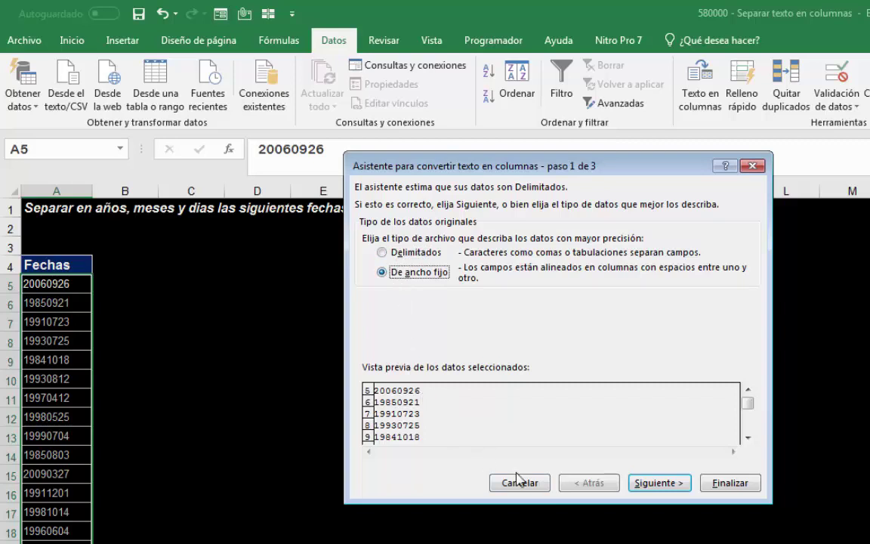
pyautogui.click(631, 487)
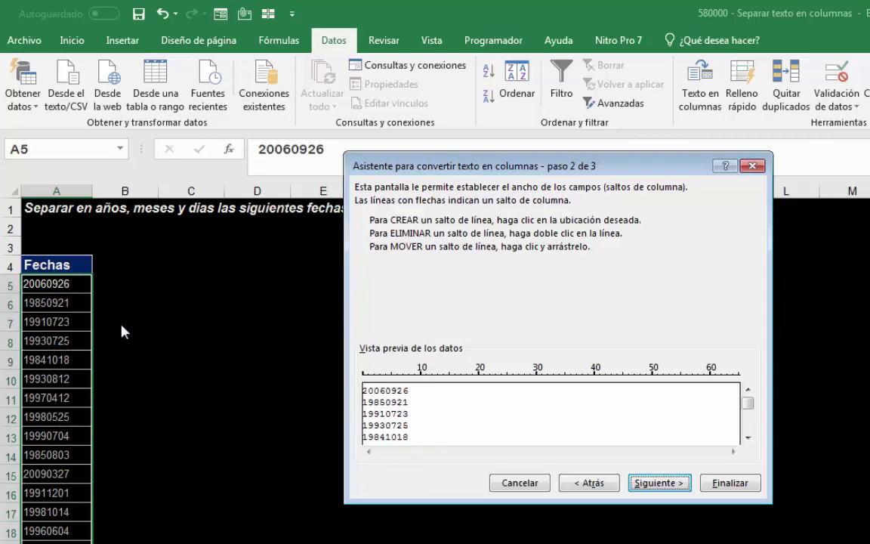
# Add column breaks after the fourth and sixth digits to separate year, month and day, and continue to the column format settings
pyautogui.click(386, 384)
pyautogui.click(397, 387)
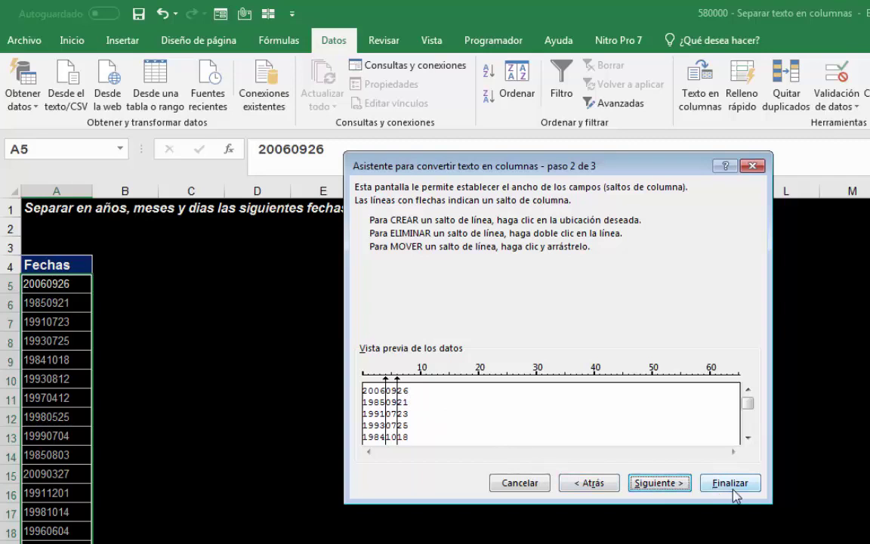
pyautogui.click(657, 483)
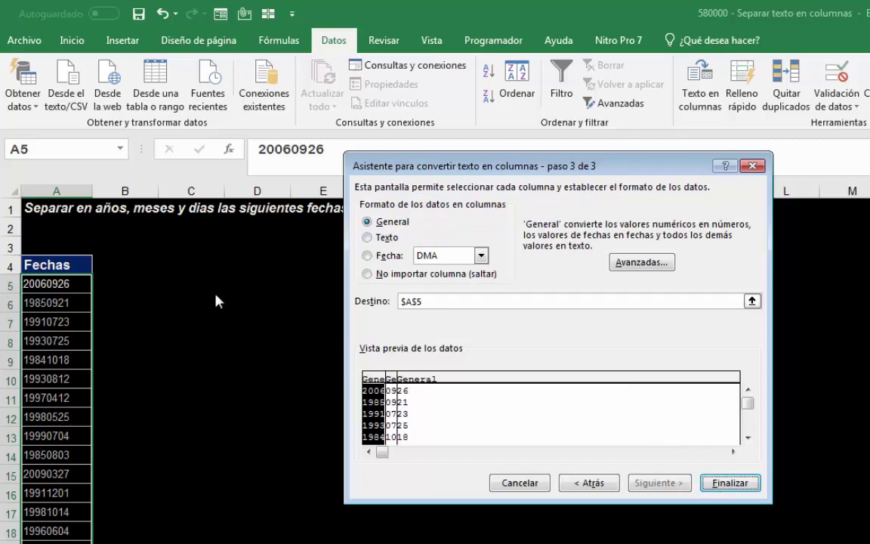
# Set the destination of the split to =$B$5 and finish the conversion, accepting replacement of existing data
pyautogui.click(752, 301)
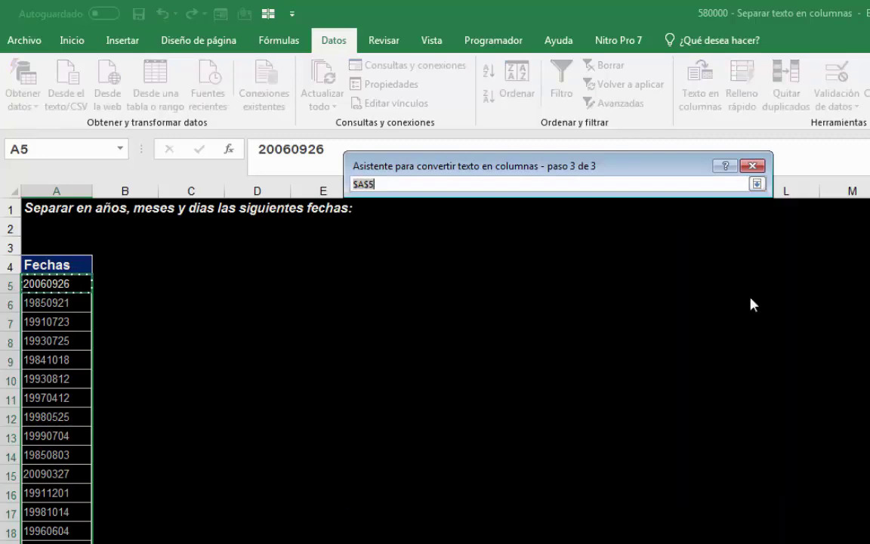
pyautogui.click(126, 286)
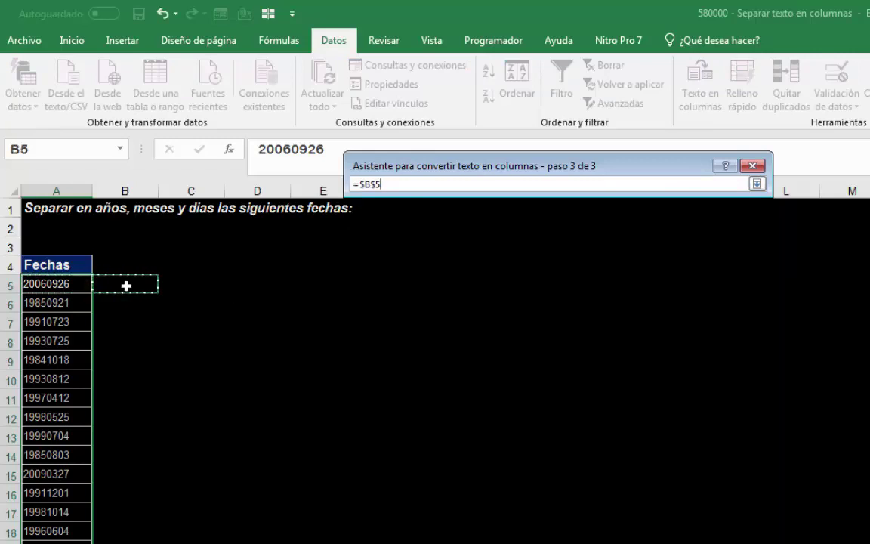
pyautogui.click(757, 185)
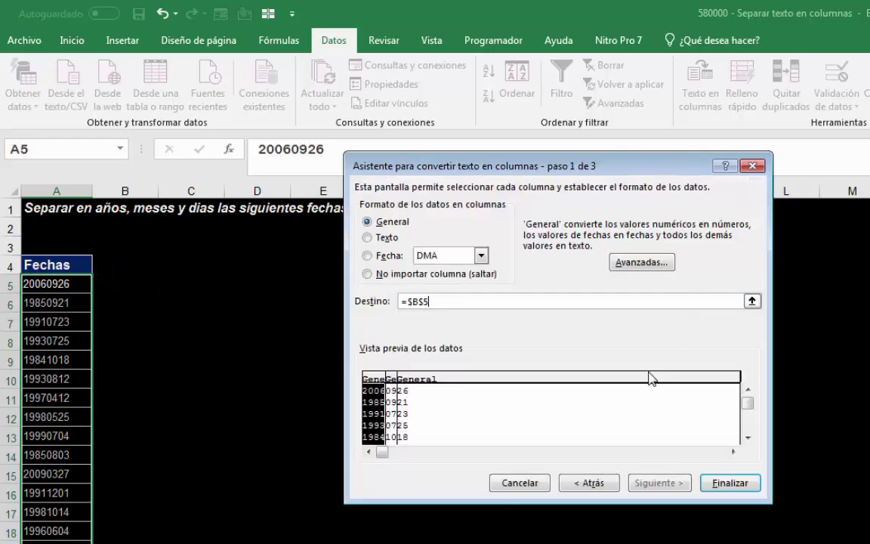
pyautogui.click(725, 486)
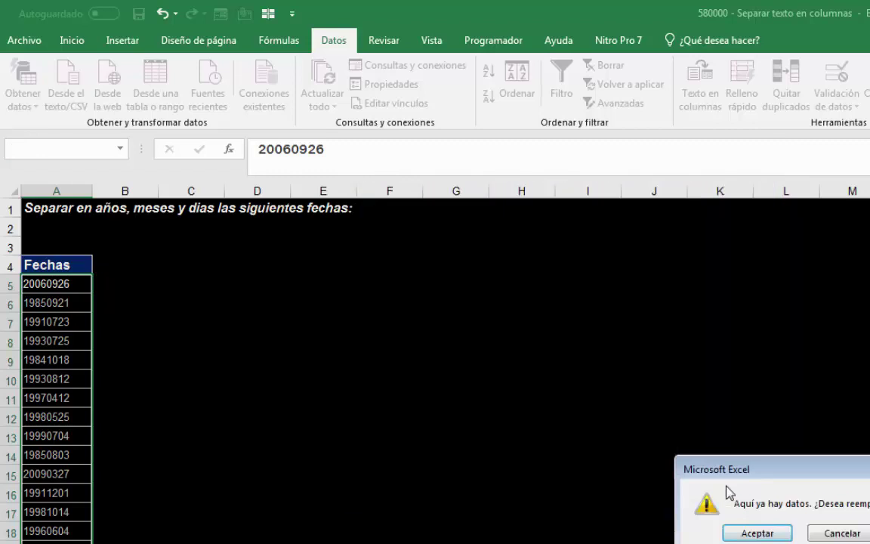
pyautogui.click(729, 533)
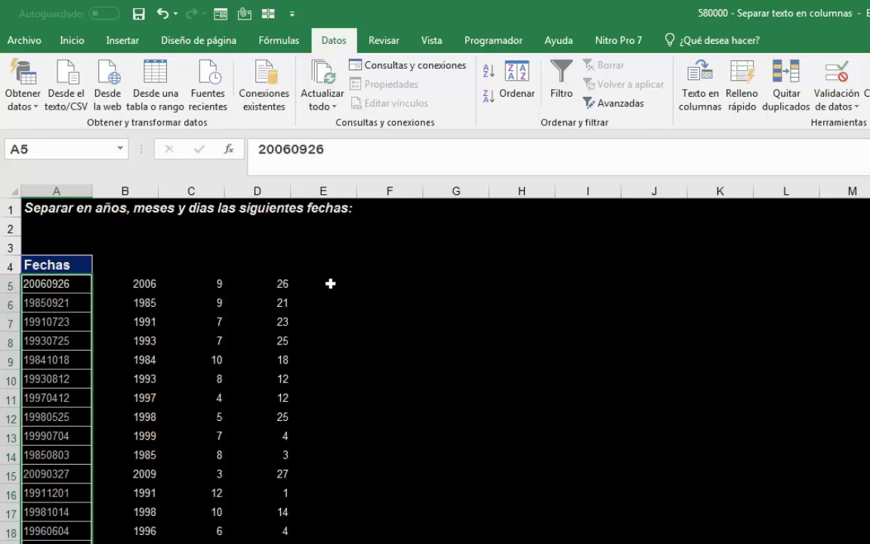
pyautogui.click(397, 282)
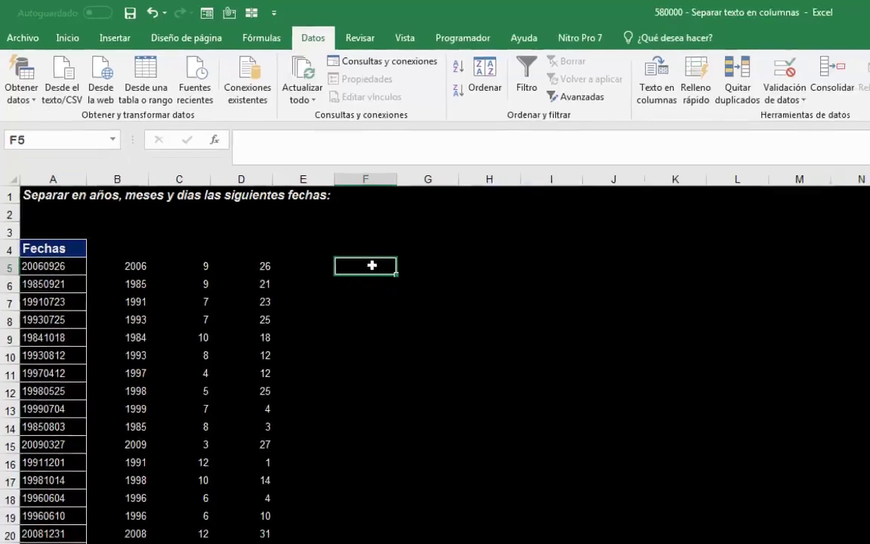